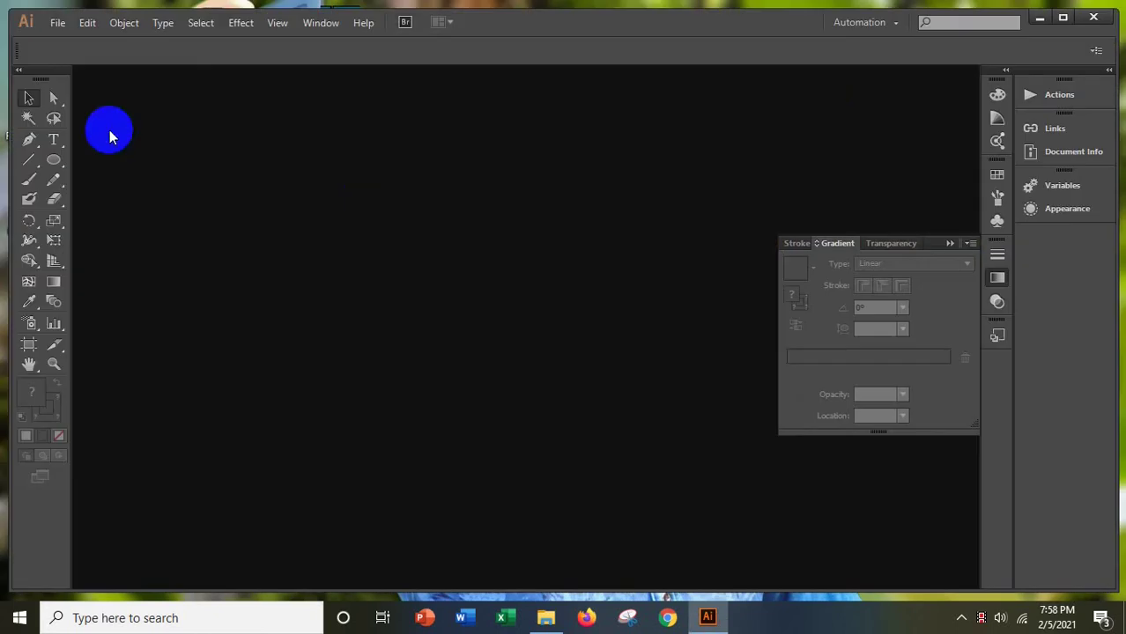
Maximize the program window, create a new document with the default settings, and collapse the gradient options
left_click(1060, 17)
left_click(37, 12)
left_click(44, 30)
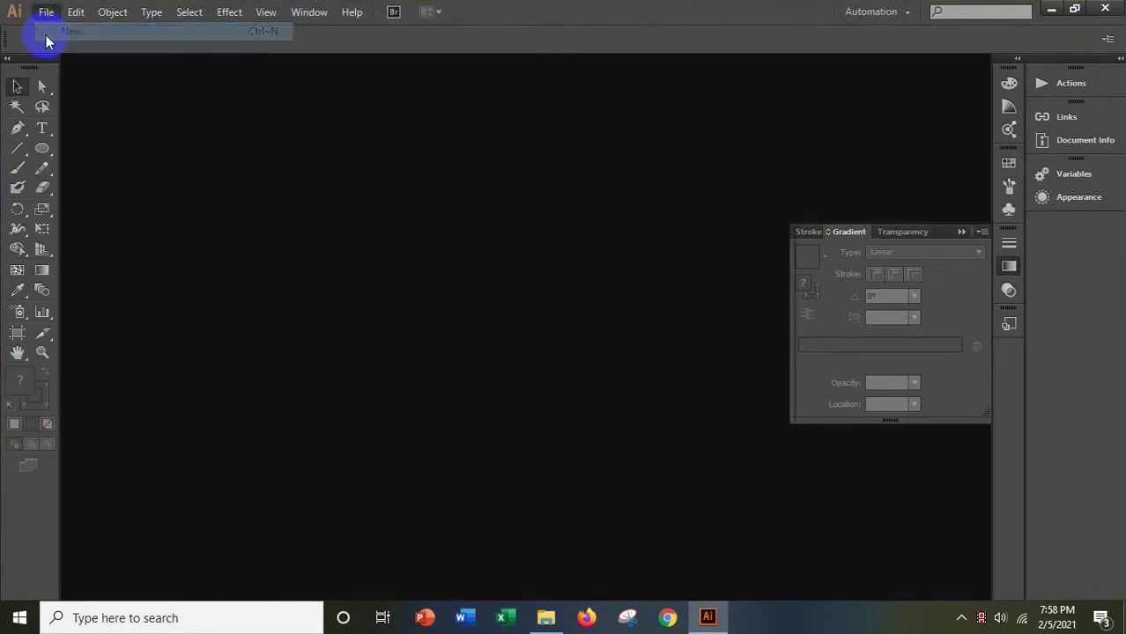
left_click(652, 461)
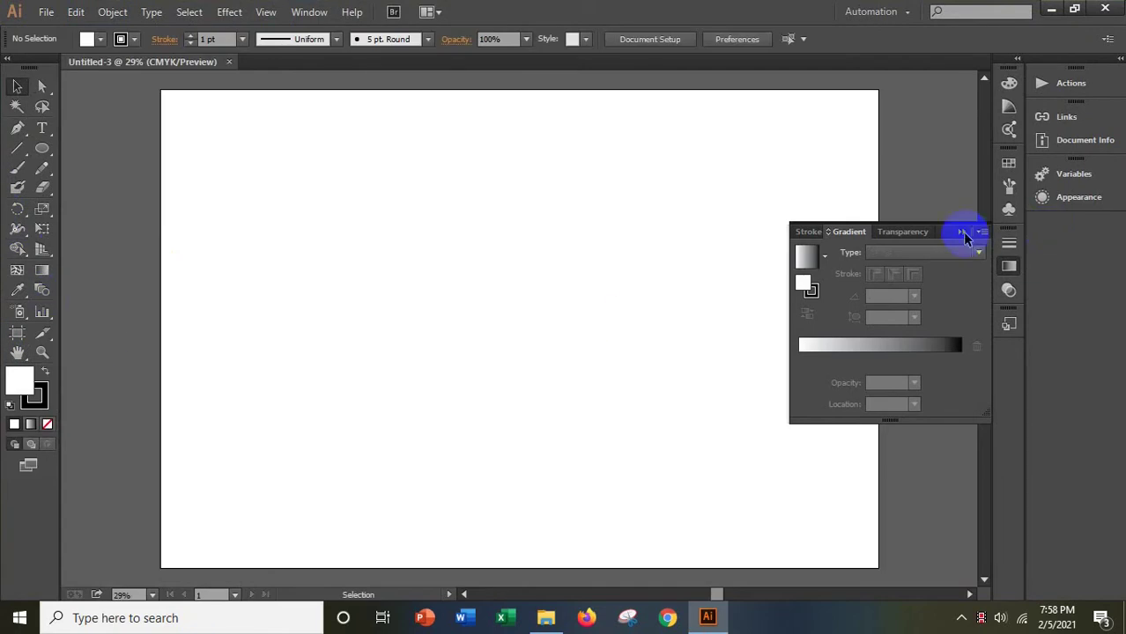
left_click(982, 232)
Draw a large circle with the Ellipse tool and move it close to the middle of the artboard
left_click_drag(37, 152, 81, 186)
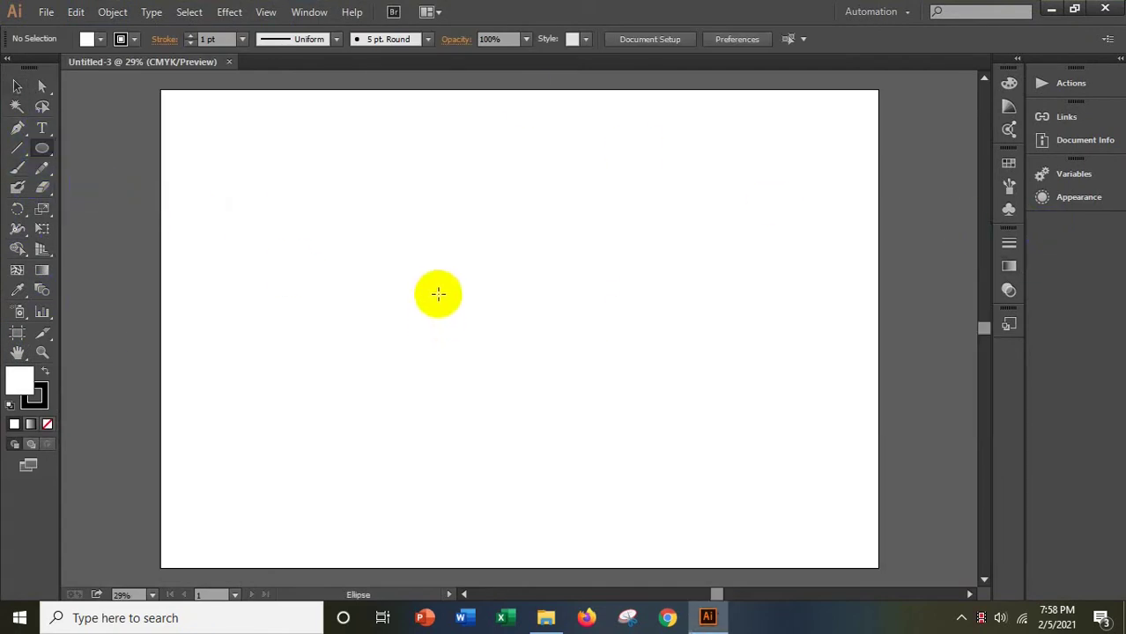
left_click_drag(471, 277, 550, 434)
left_click(18, 84)
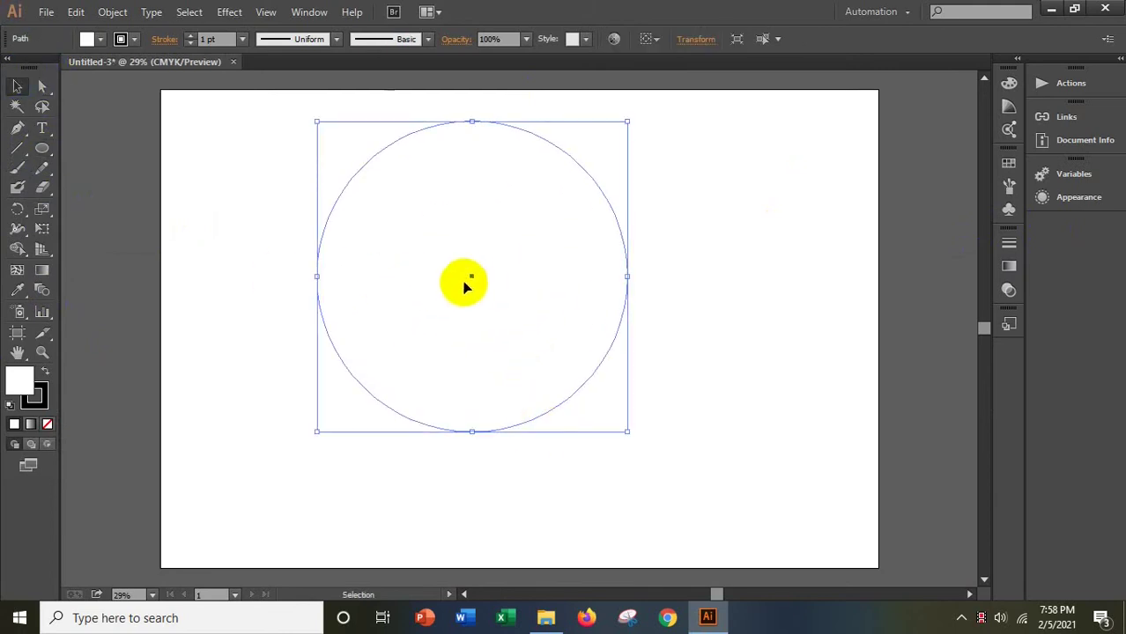
left_click_drag(468, 274, 484, 308)
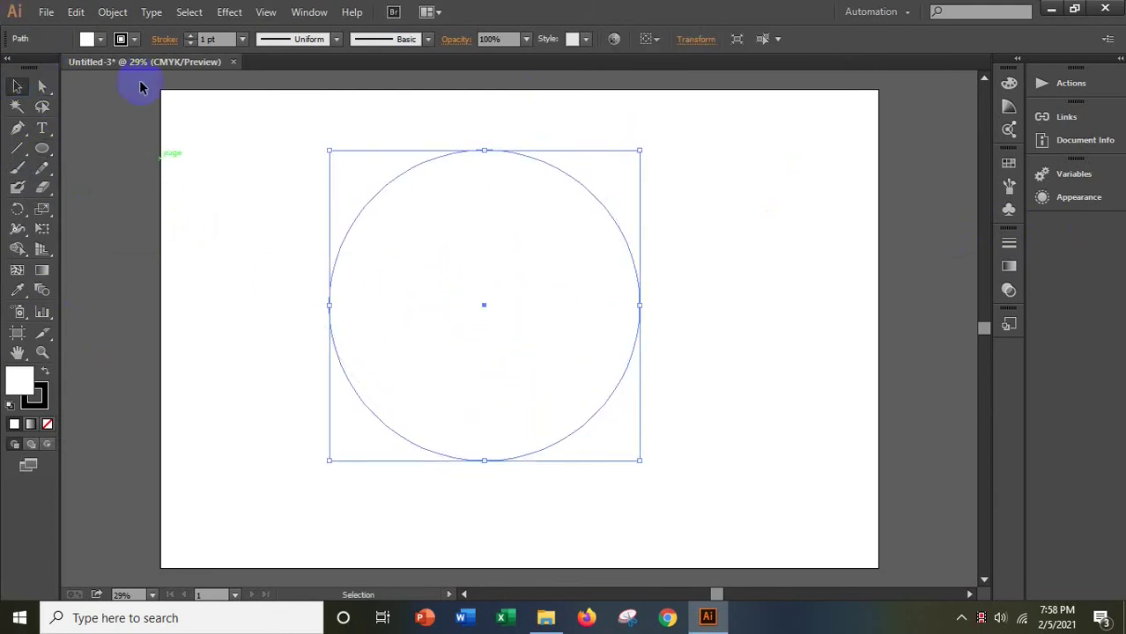
Set the circle's fill to none and its stroke weight to 2 pt
left_click(88, 39)
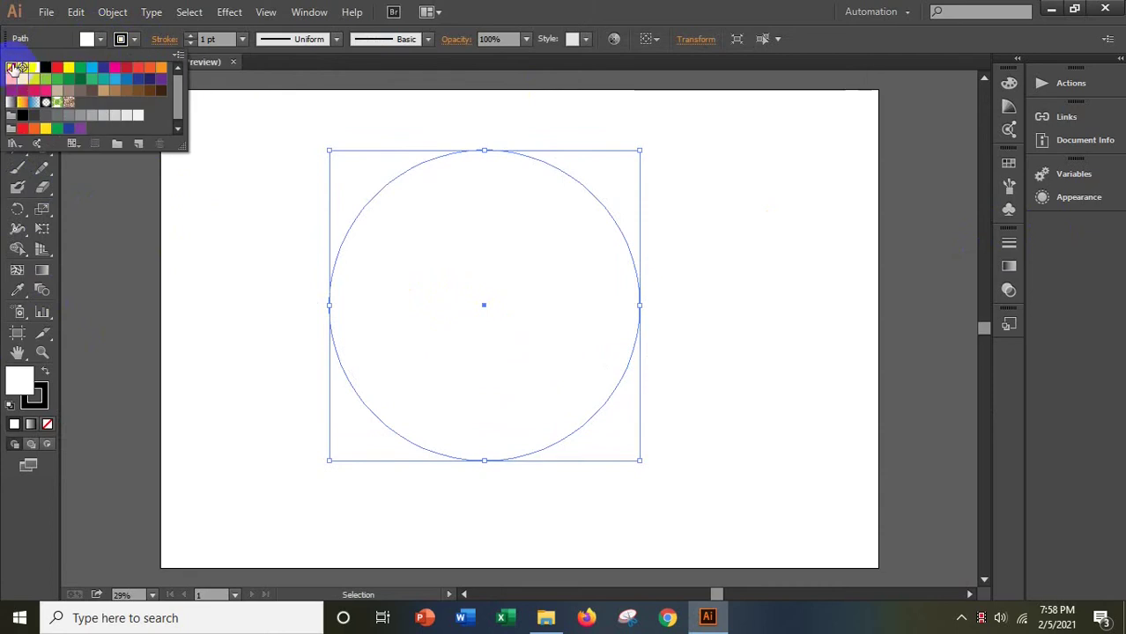
left_click(12, 68)
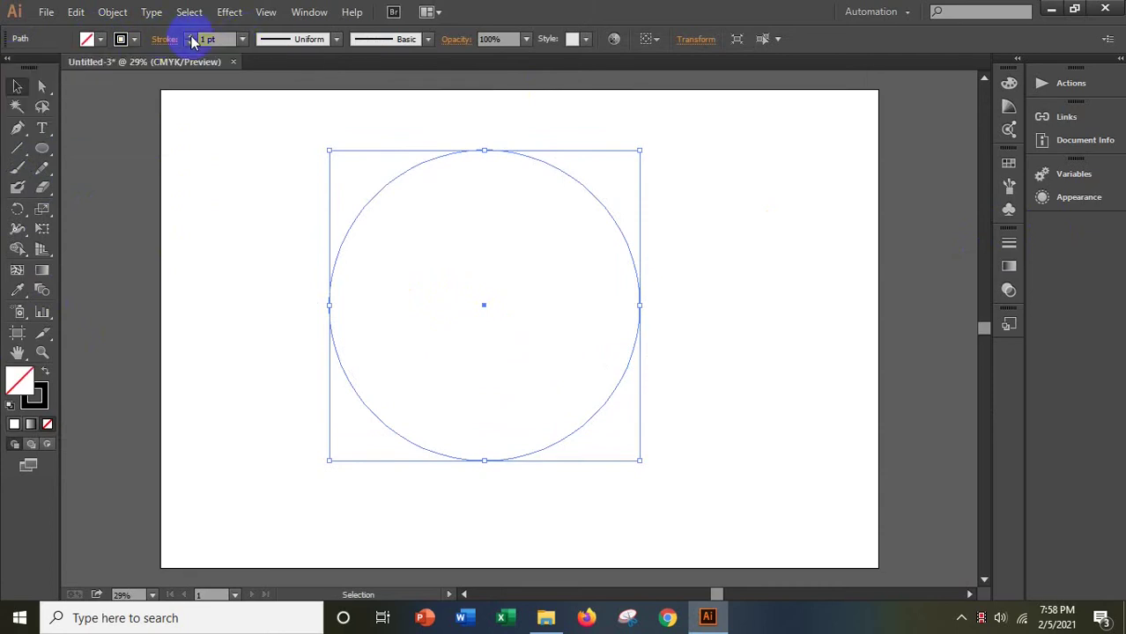
left_click(191, 36)
left_click(359, 268)
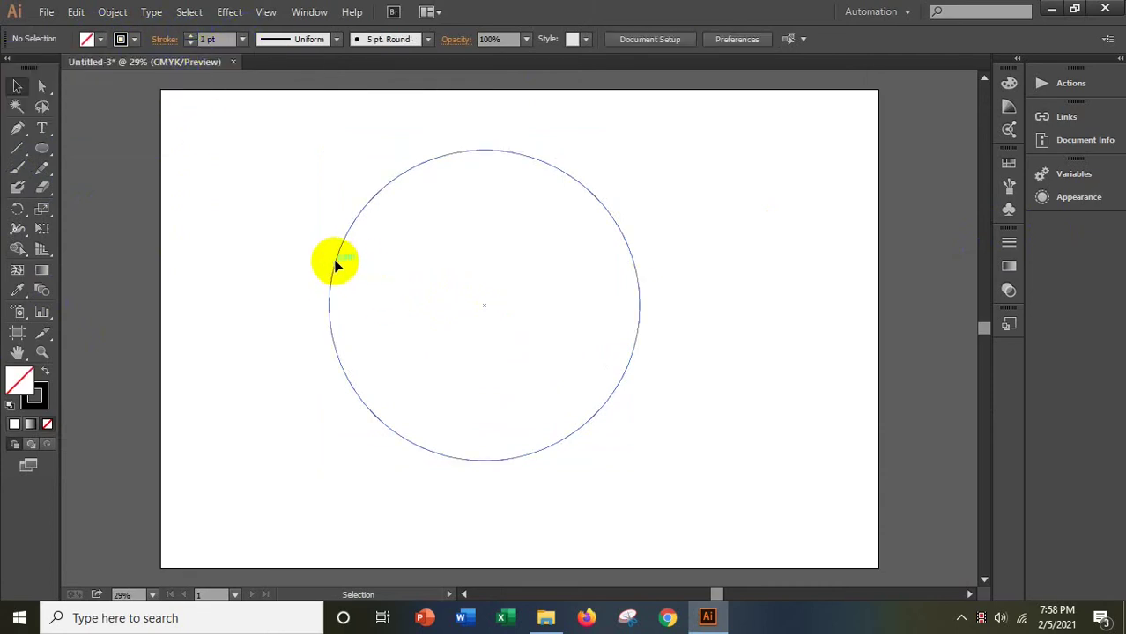
Duplicate the circle in place and scale the copy down proportionally around the shared center
left_click(335, 265)
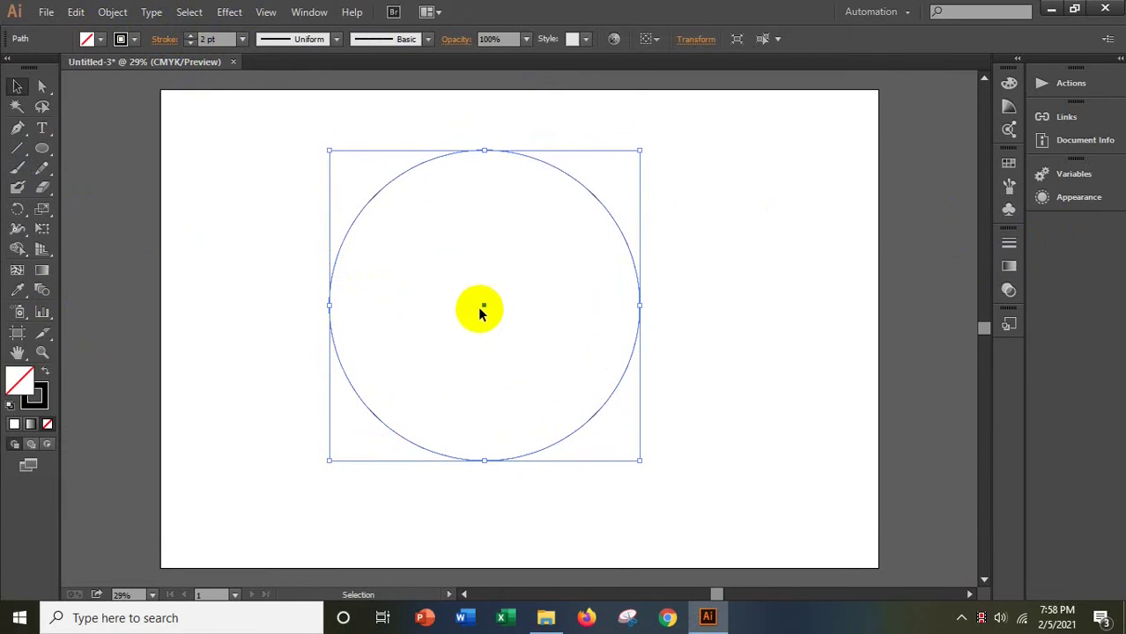
mouse_move(482, 306)
left_mouse_down()
mouse_move(490, 347)
mouse_move(484, 305)
left_mouse_up()
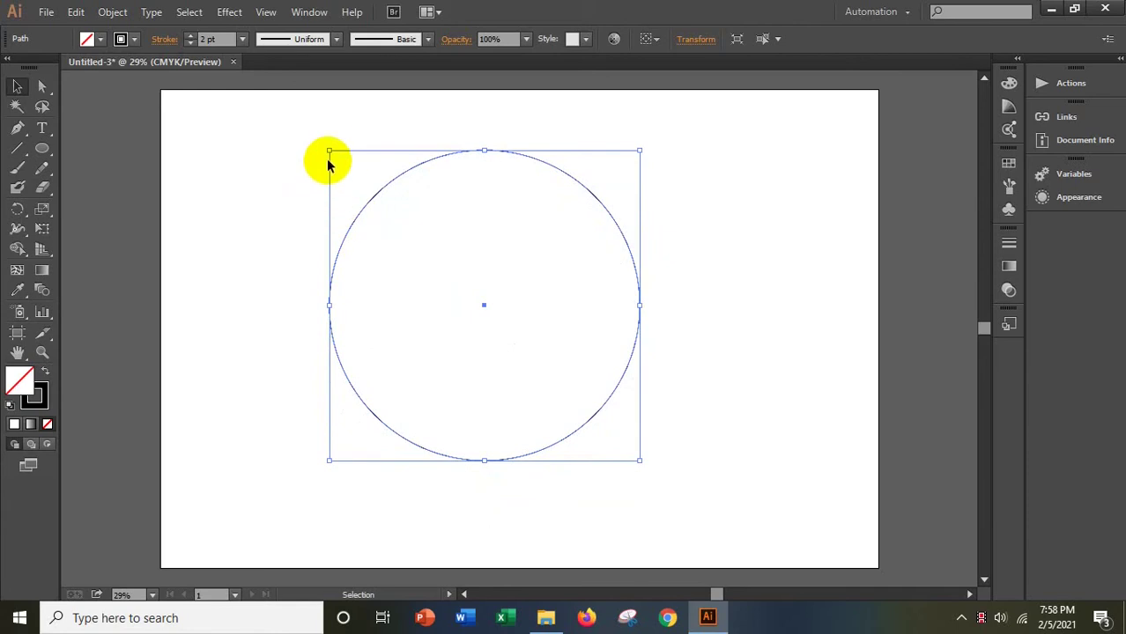
left_click_drag(329, 151, 358, 207)
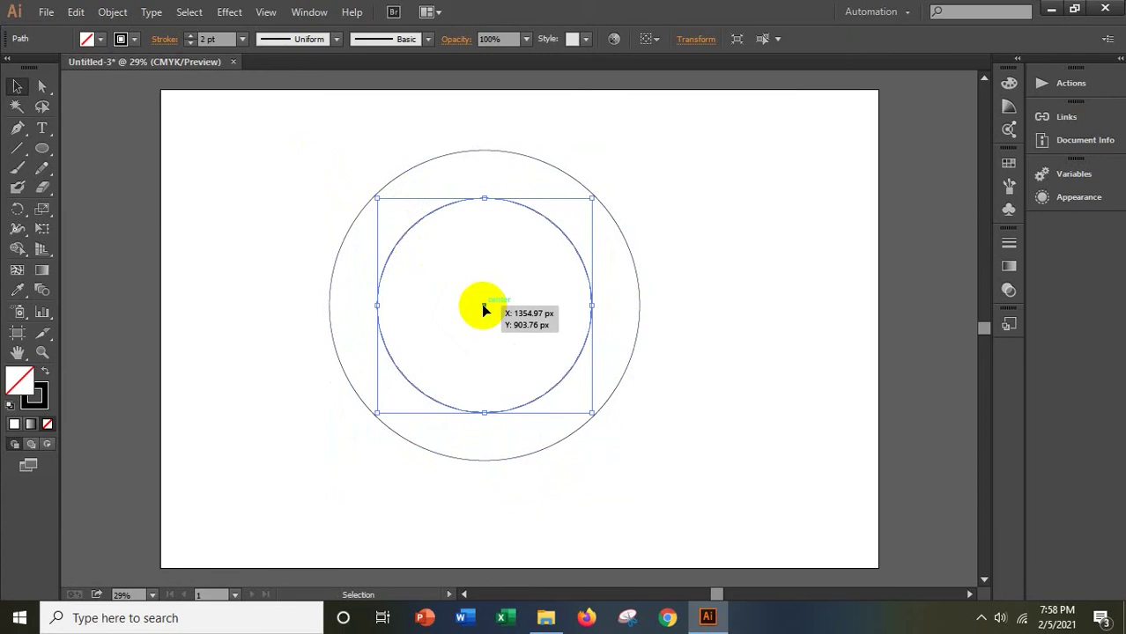
Move the smaller circle to touch the large circle's top edge and place a copy touching its bottom edge
left_click_drag(484, 306, 489, 259)
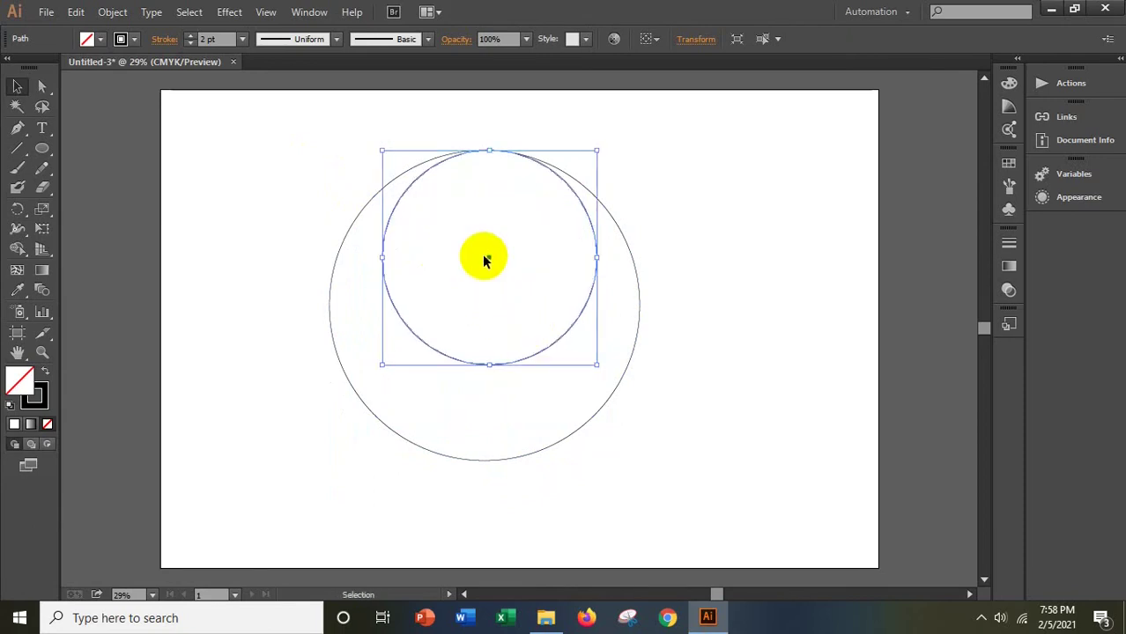
left_click_drag(489, 255, 482, 355)
left_click(327, 254)
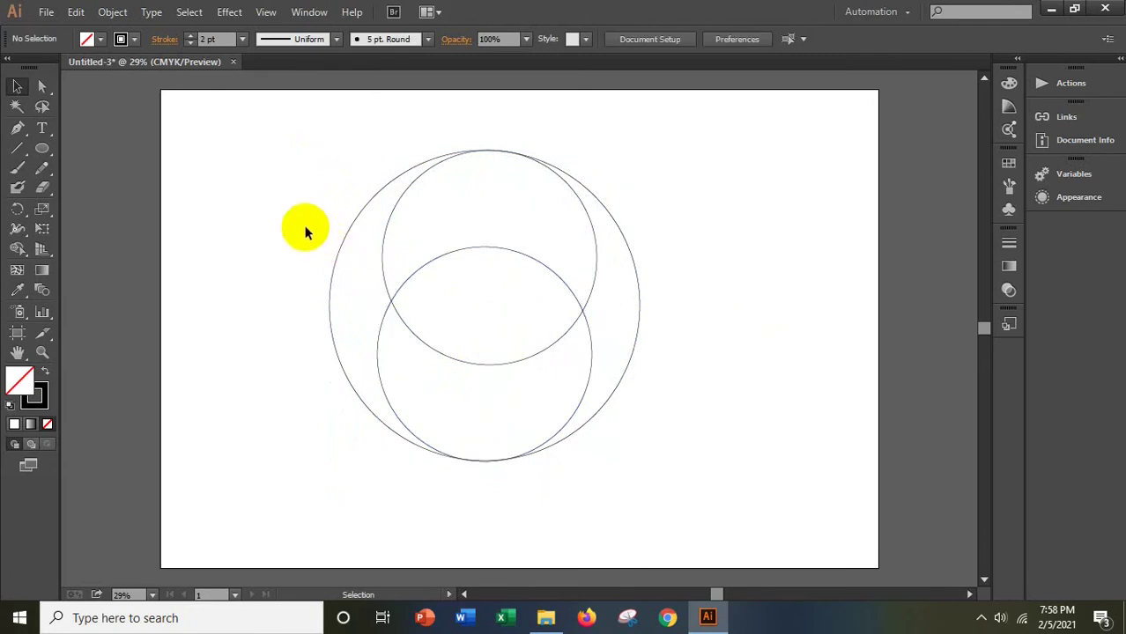
Align all three circles horizontally on their centers
left_click_drag(306, 232, 649, 418)
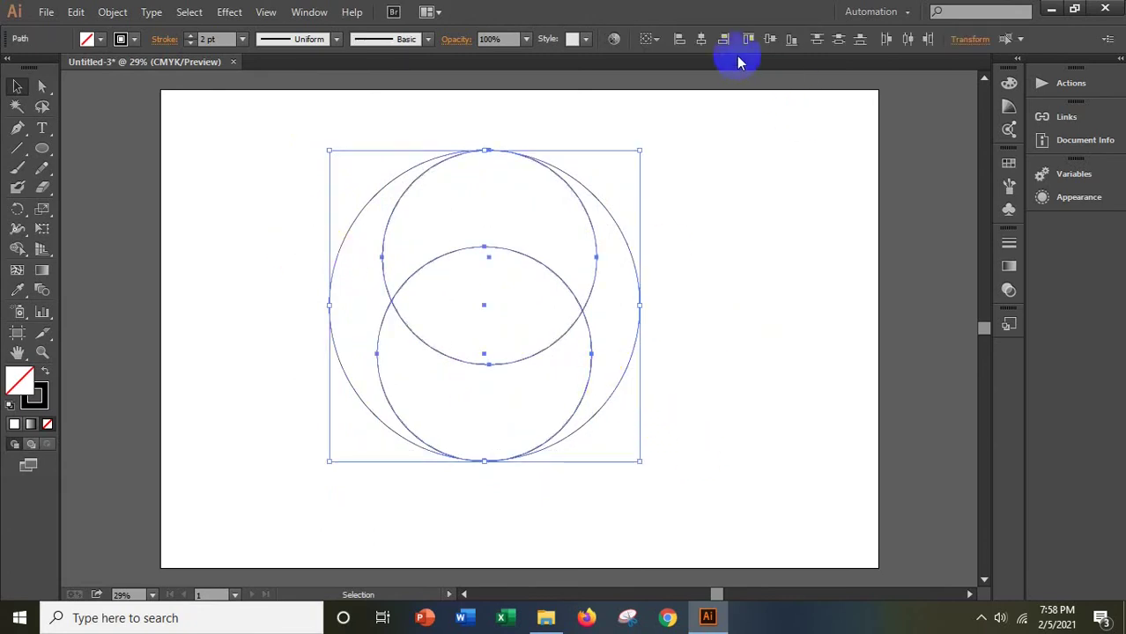
left_click(700, 40)
left_click(703, 211)
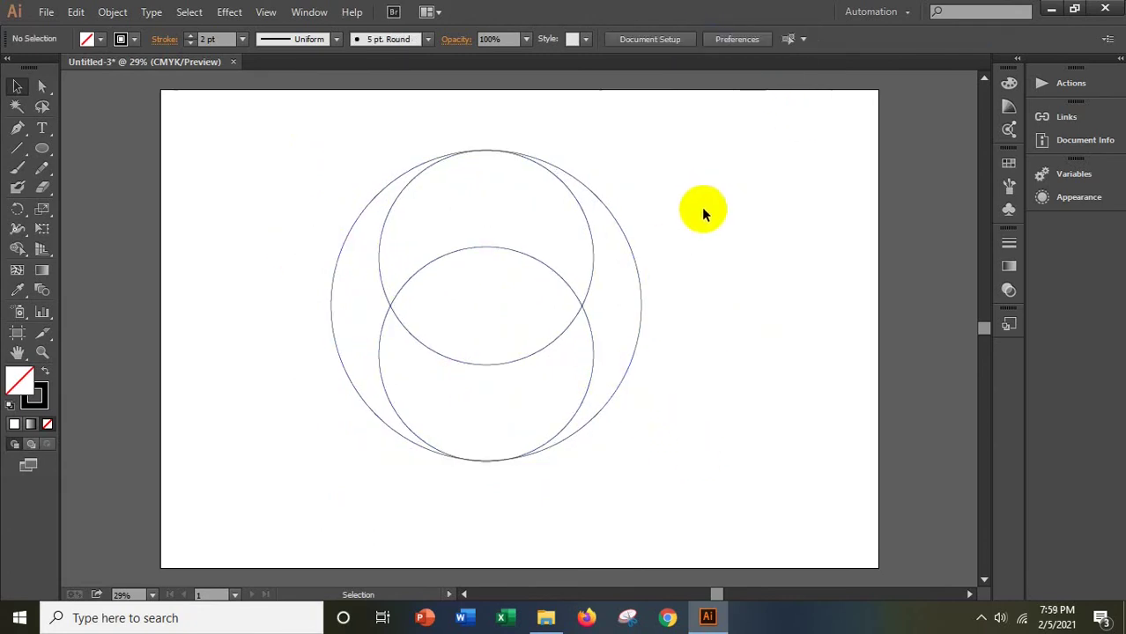
Merge regions of the three circles with Shape Builder into two opposing swirls around the central lens shape
left_click_drag(278, 187, 666, 368)
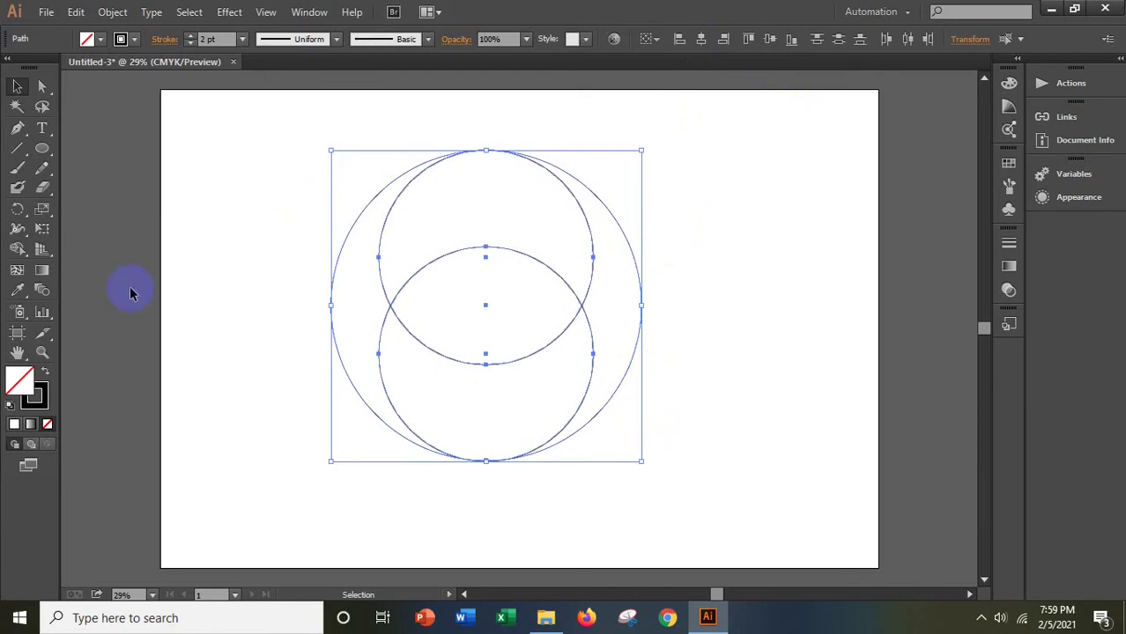
left_click(17, 248)
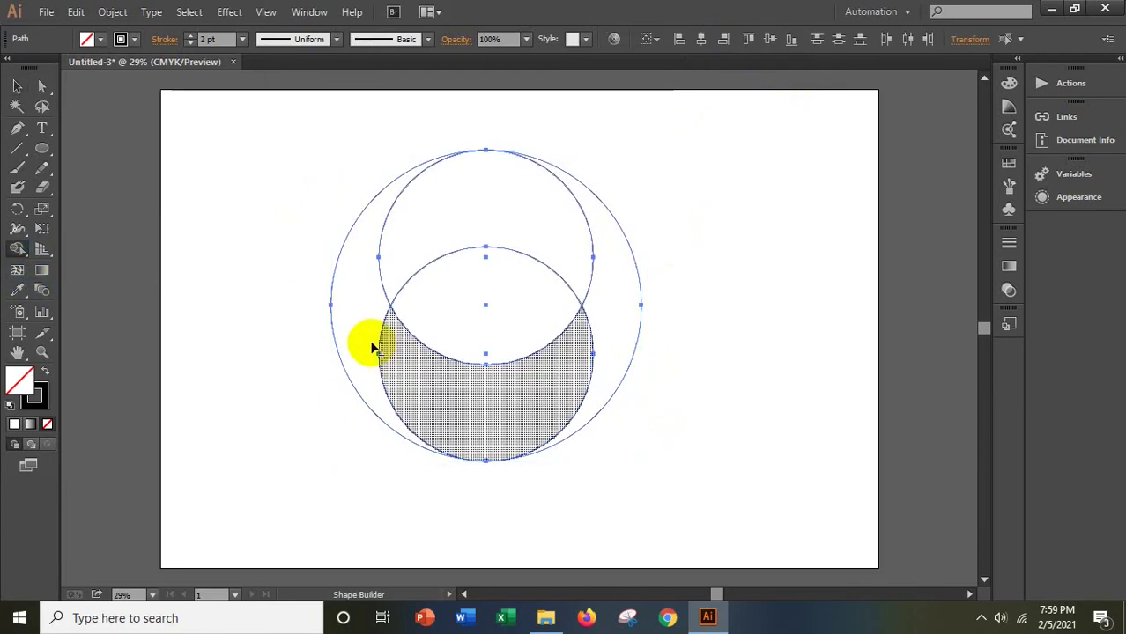
mouse_move(562, 241)
left_mouse_down()
mouse_move(608, 276)
mouse_move(599, 269)
left_mouse_up()
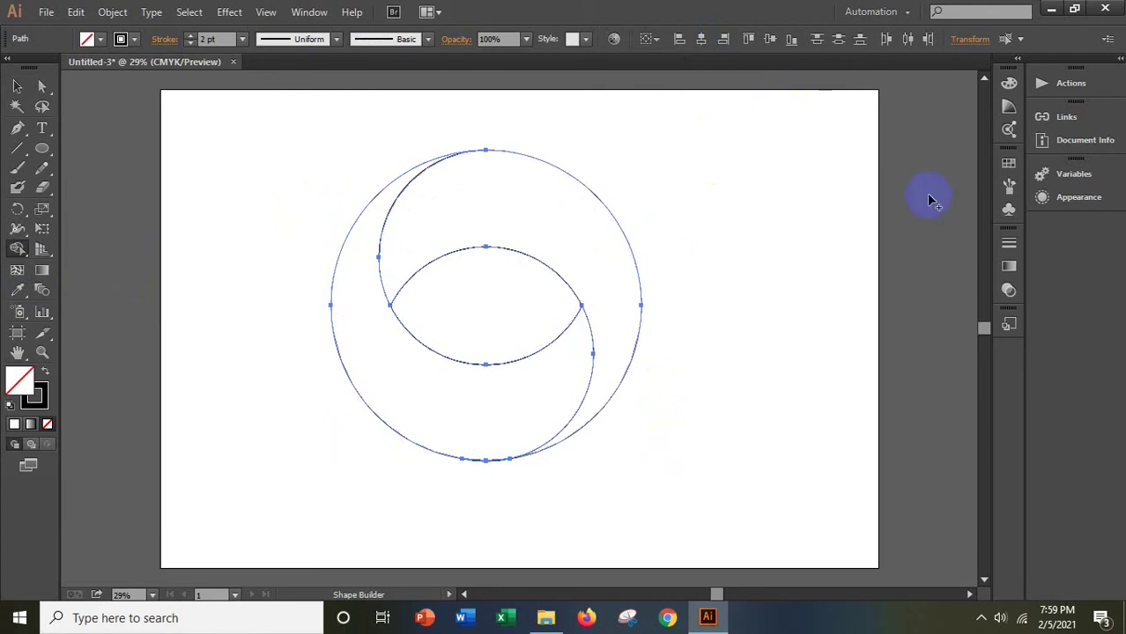
left_click(15, 88)
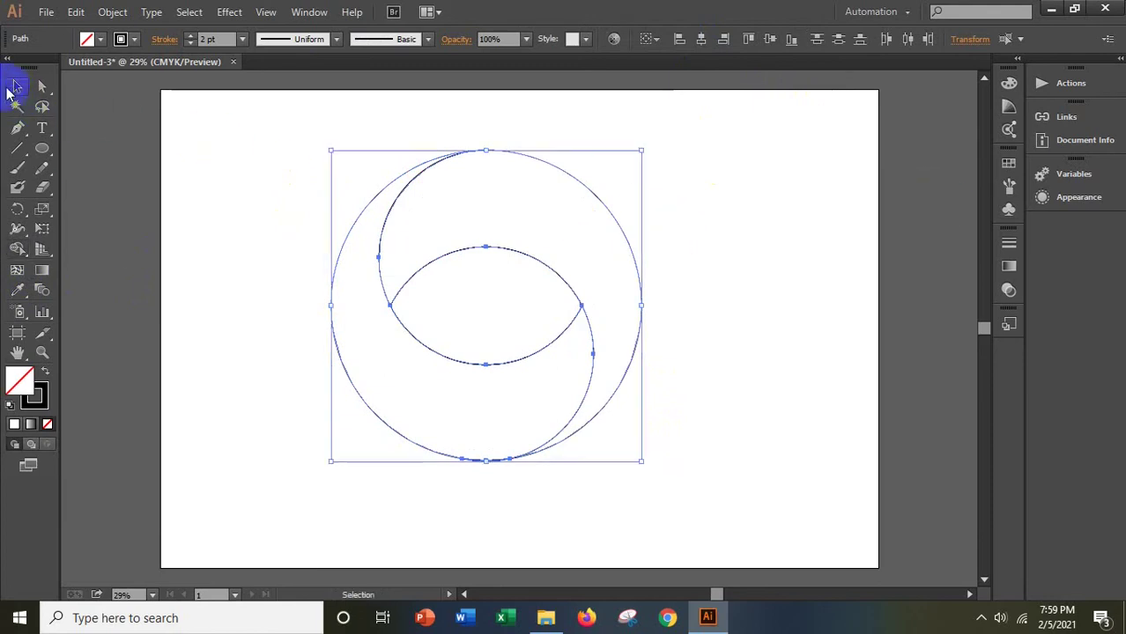
left_click(898, 317)
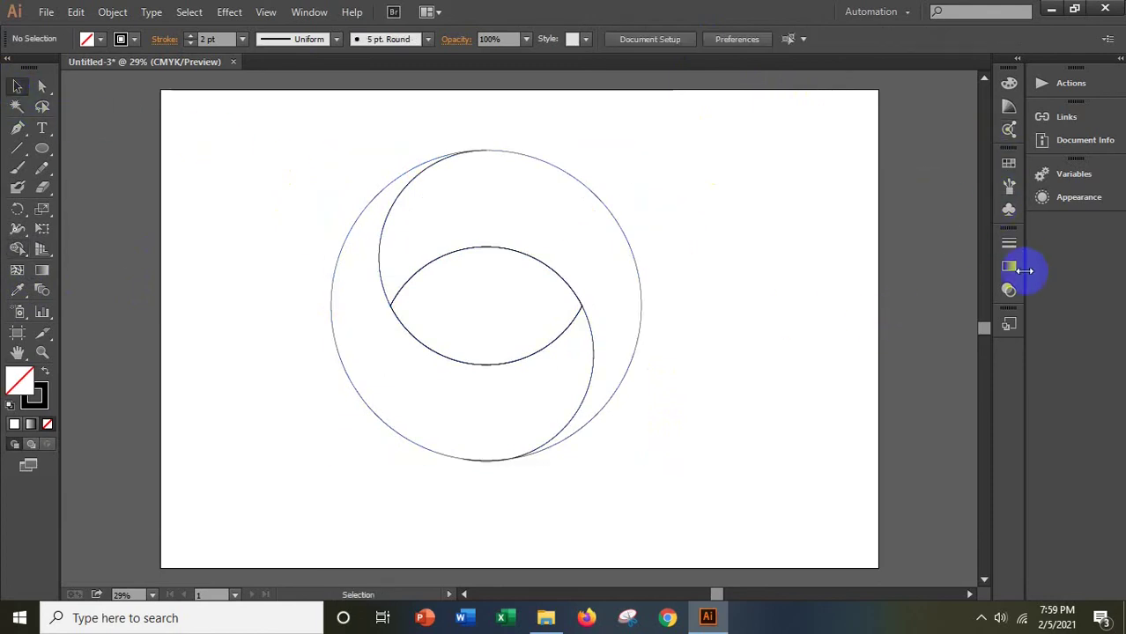
Make the red swatches C=15 M=100 Y=90 K=10 and C=0 M=90 Y=85 K=0 global colors
left_click(1004, 165)
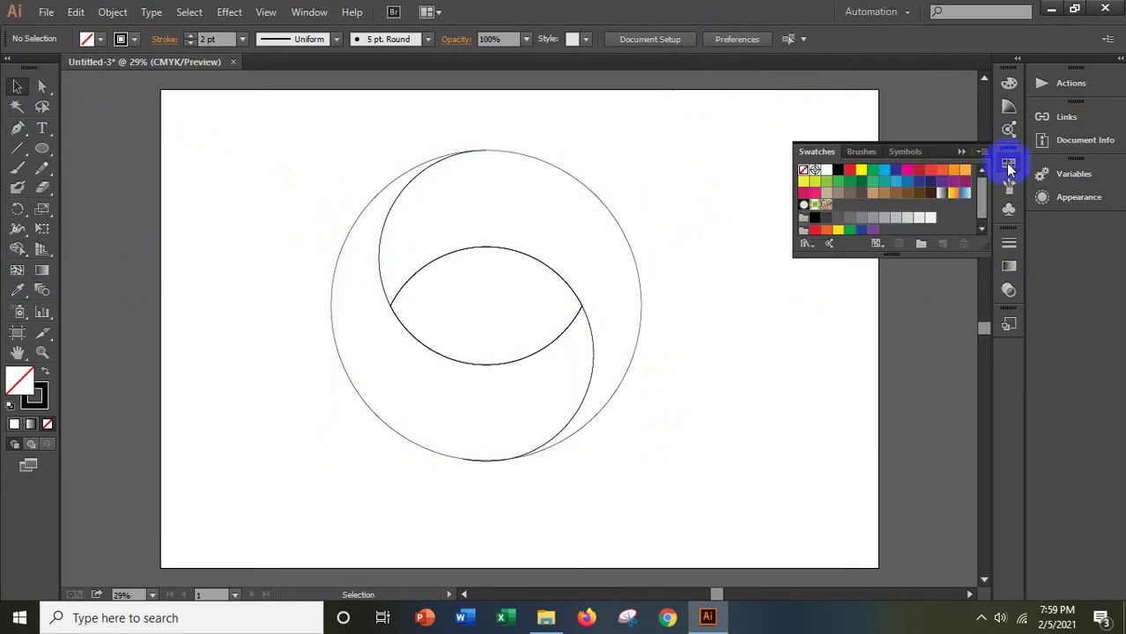
double_click(919, 171)
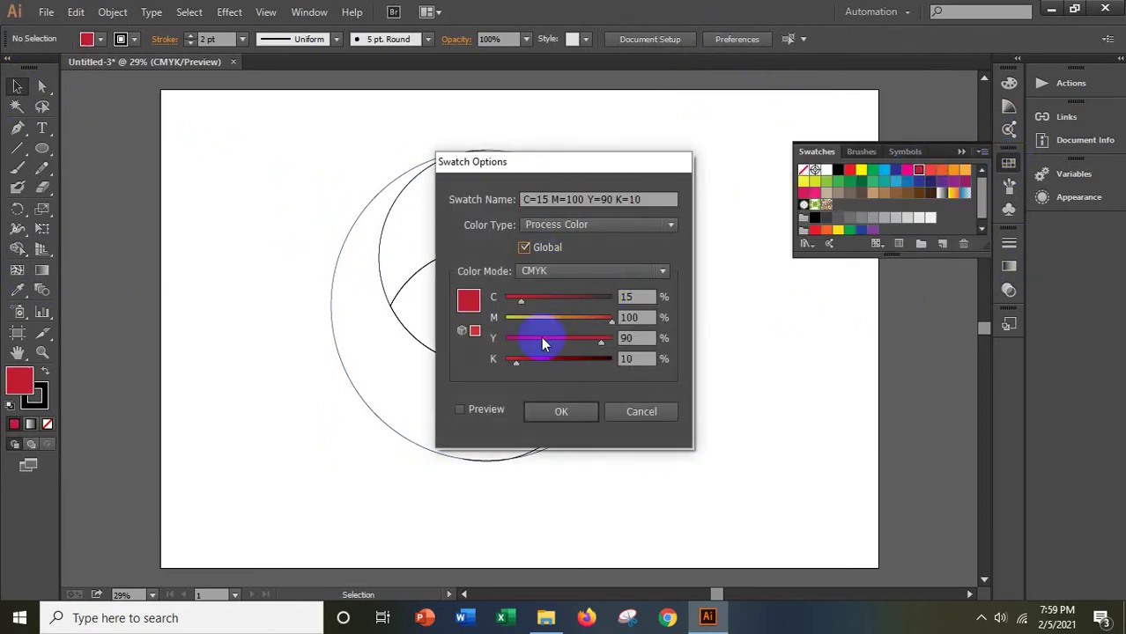
left_click(584, 409)
double_click(930, 169)
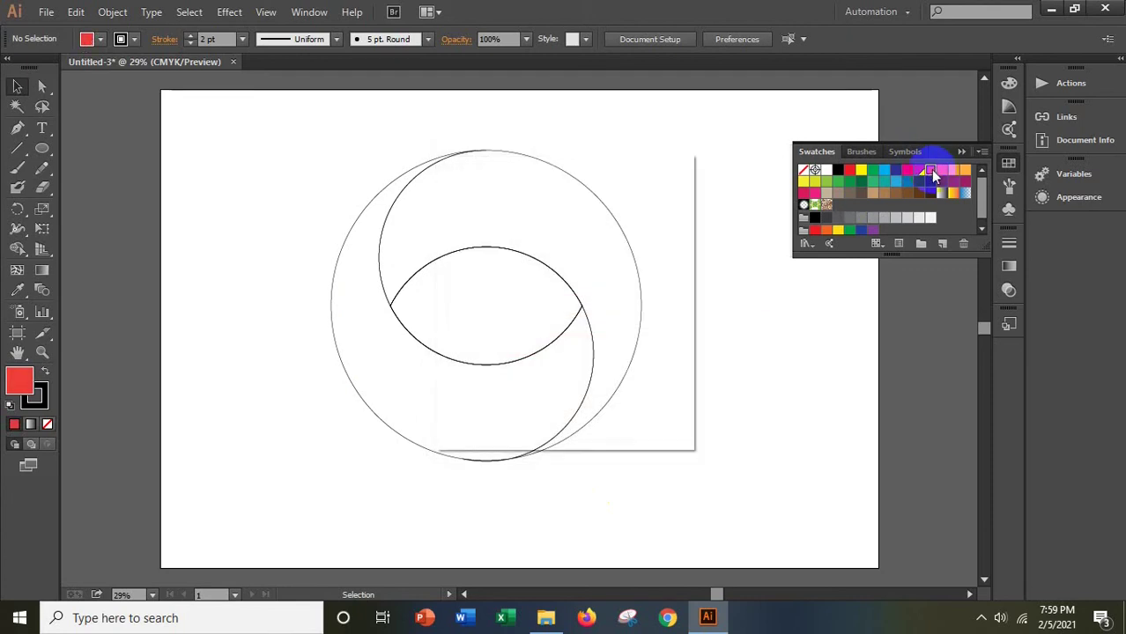
left_click(525, 248)
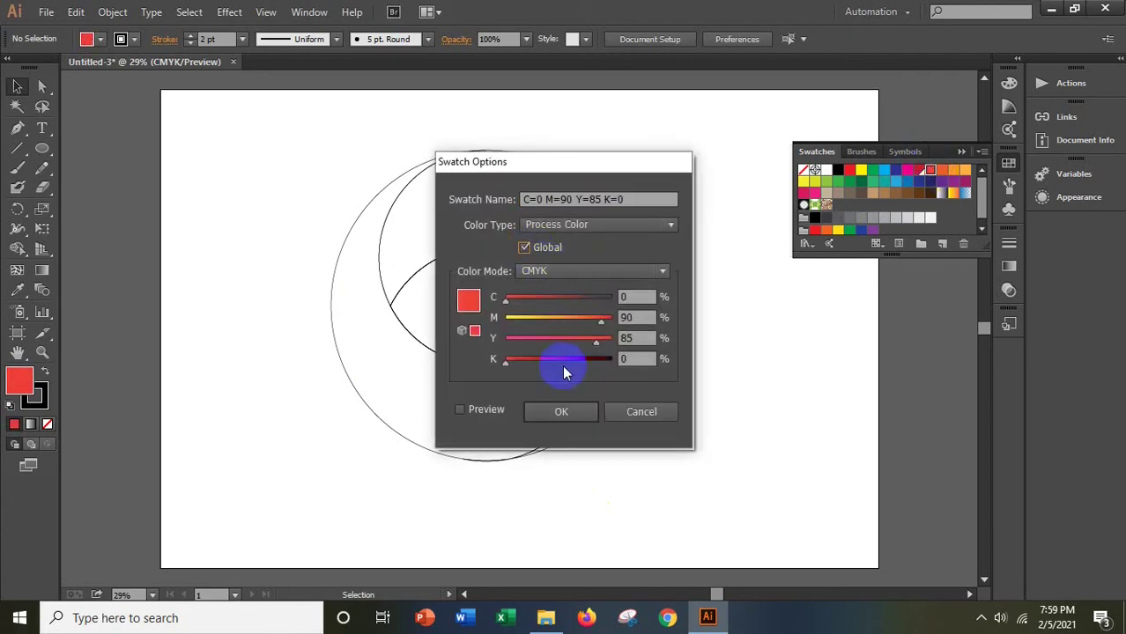
left_click(575, 410)
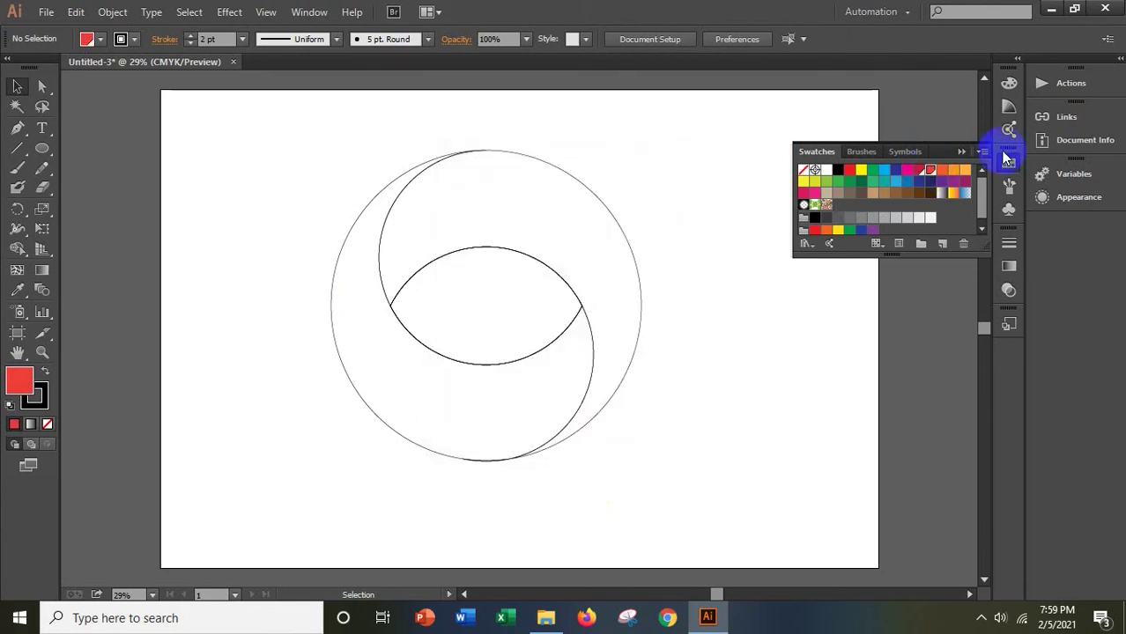
Make the orange swatches C=0 M=80 Y=95 K=0 and C=0 M=50 Y=100 K=0 global colors
double_click(943, 170)
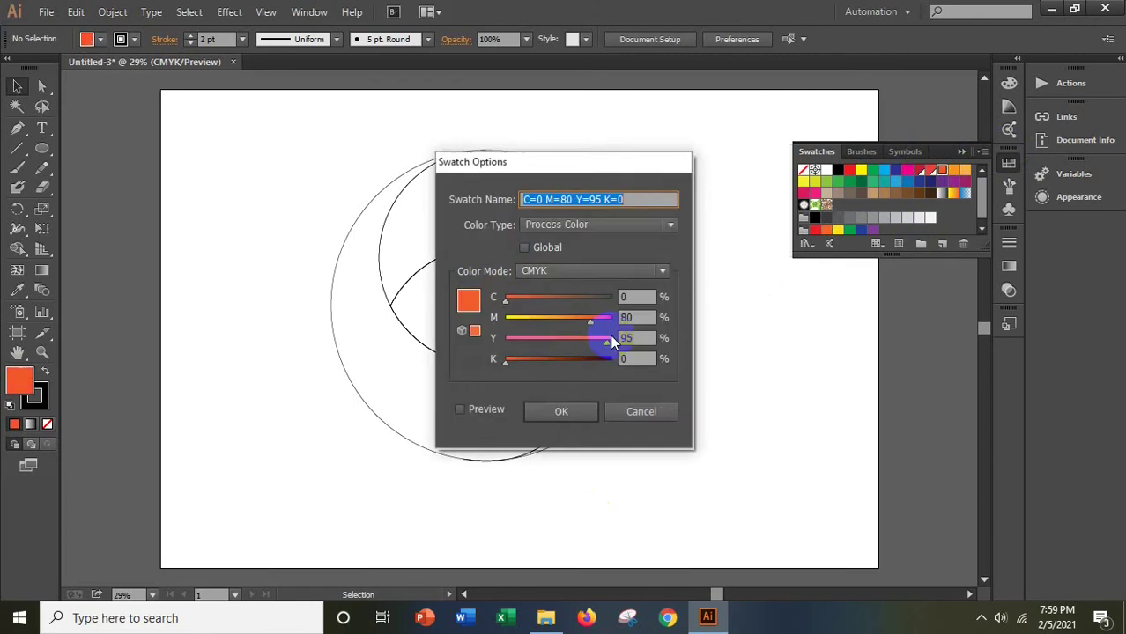
left_click(527, 249)
left_click(581, 411)
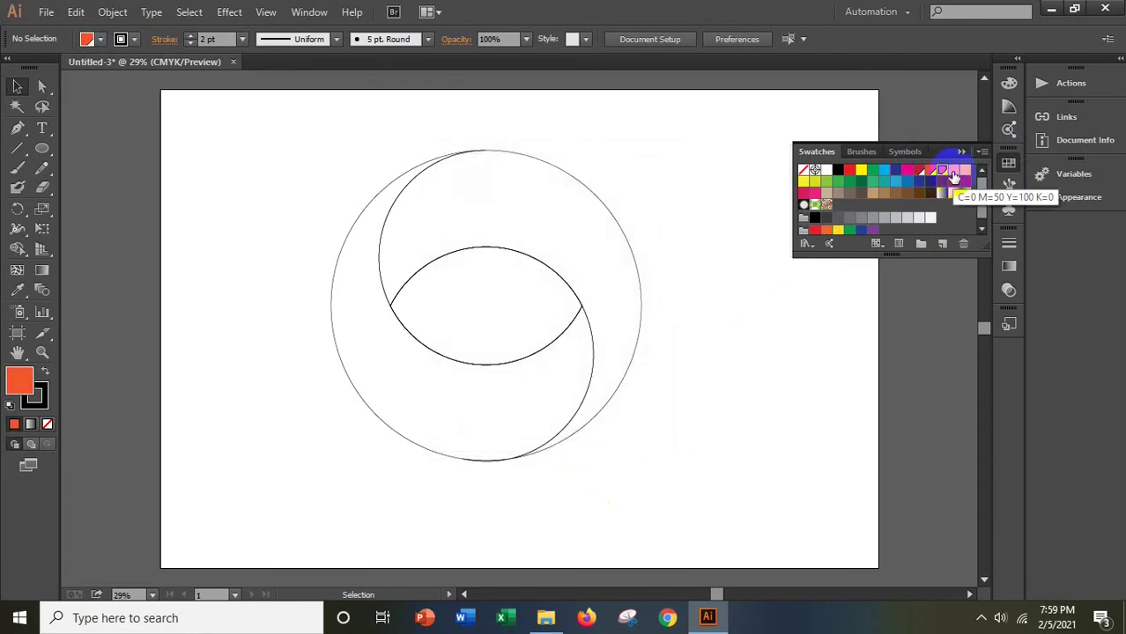
double_click(952, 172)
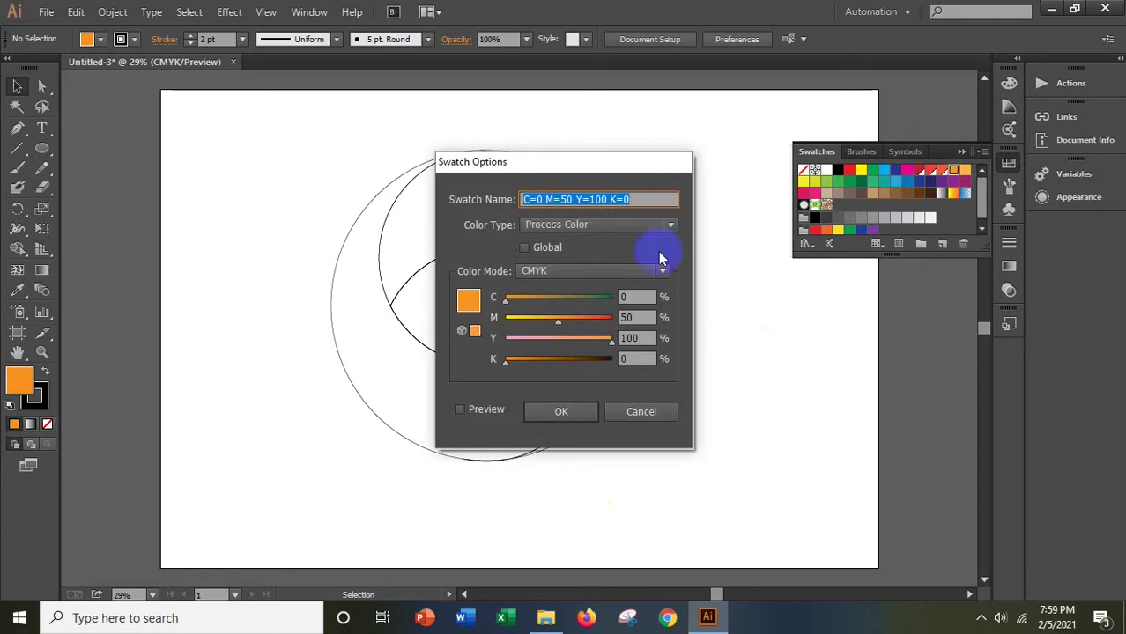
left_click(523, 249)
left_click(568, 414)
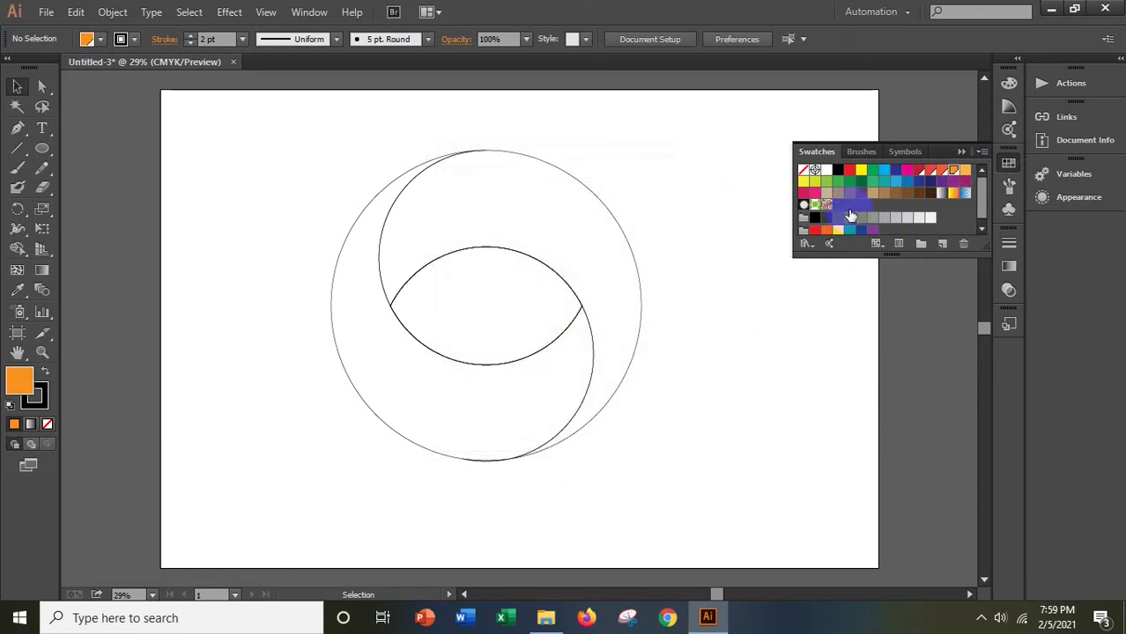
Make the brown swatch C=35 M=60 Y=80 K=25 a global color and collapse the swatches
double_click(896, 193)
left_click(522, 248)
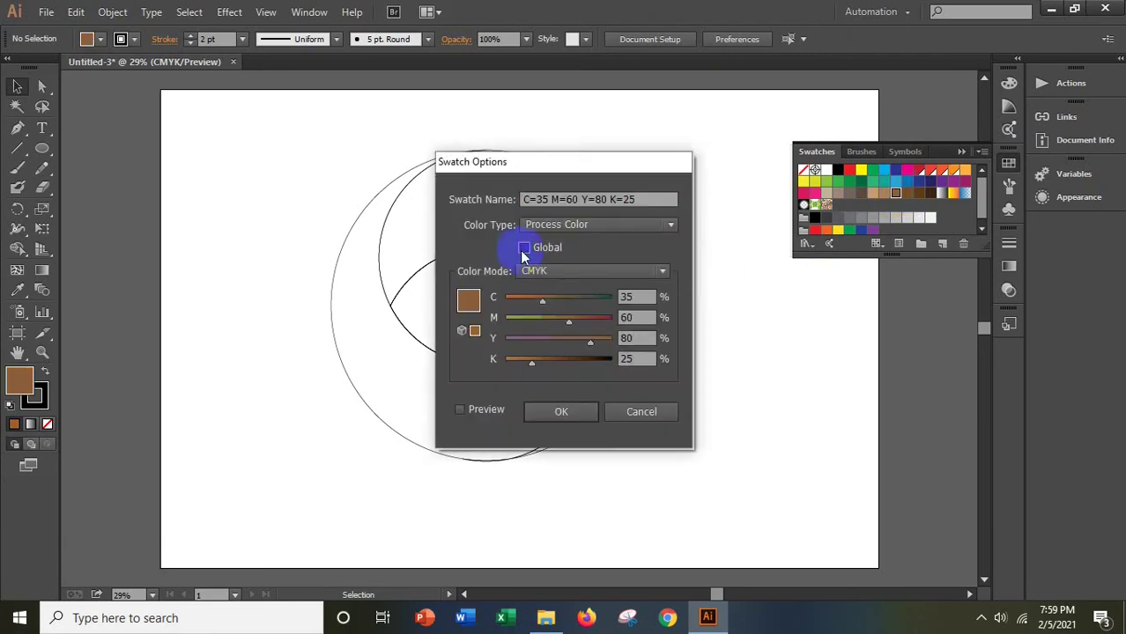
left_click(561, 416)
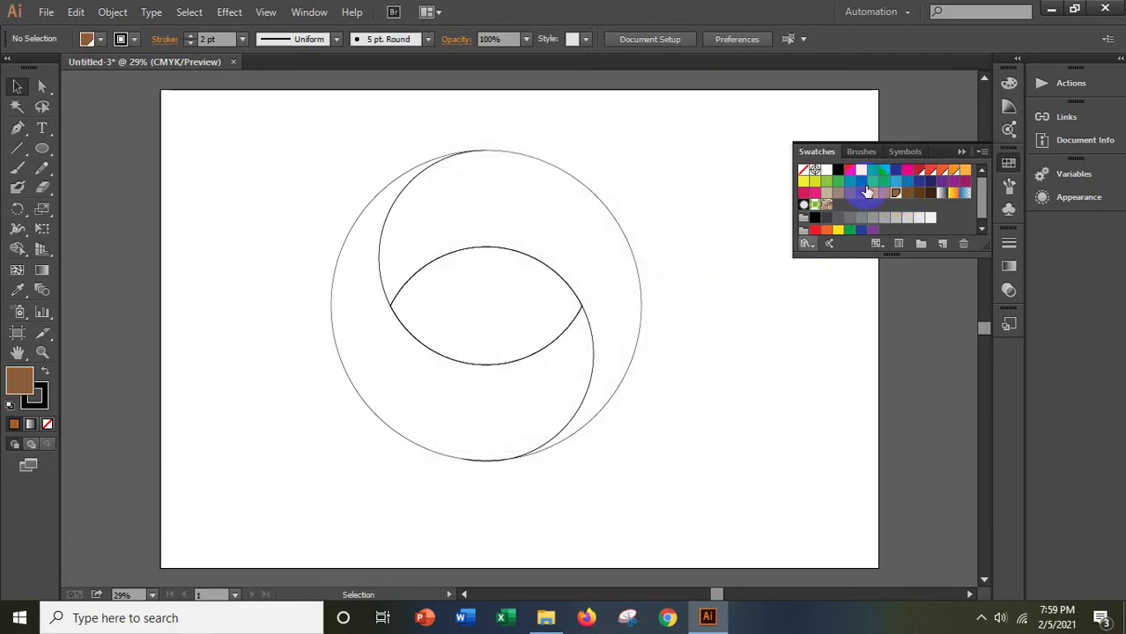
left_click(959, 153)
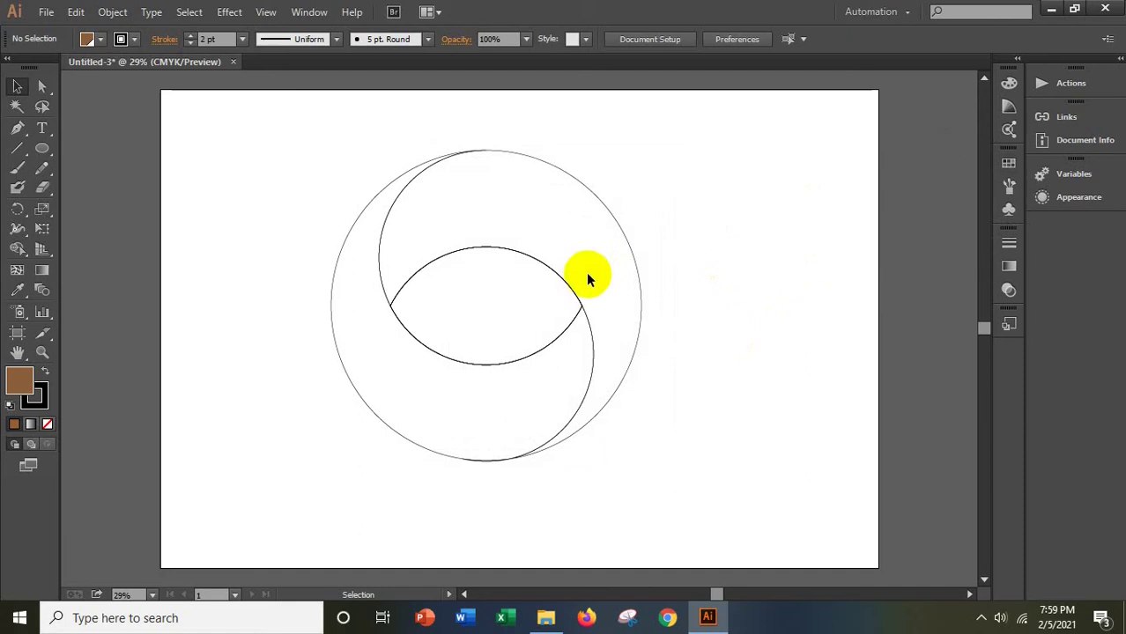
Fill the upper-right swirl with a linear white-to-black gradient at 0°
left_click(630, 252)
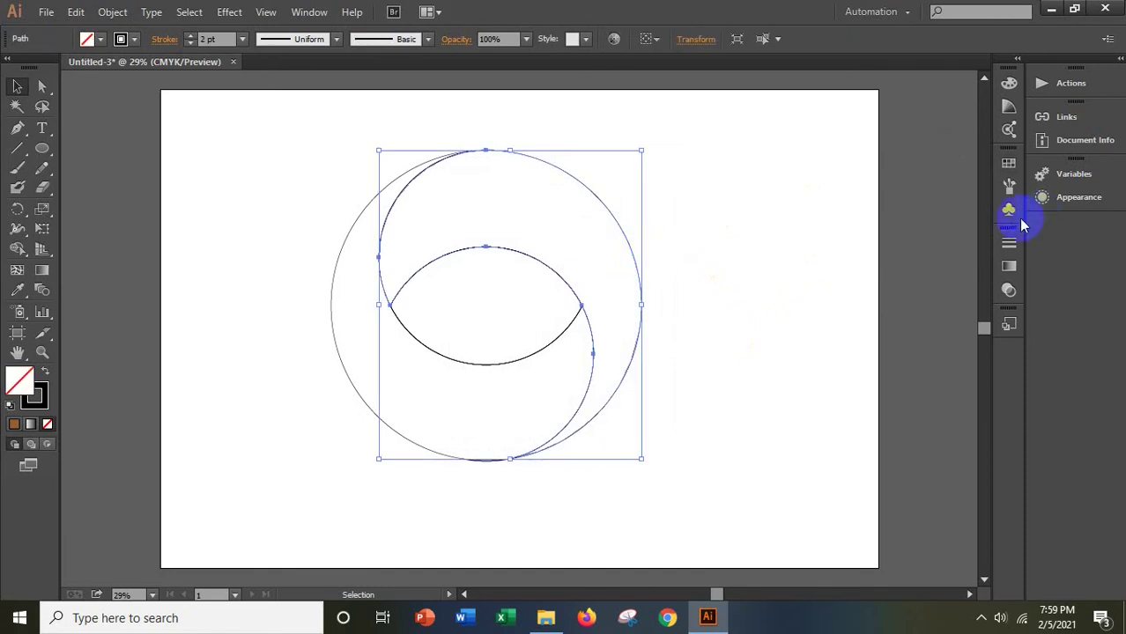
left_click(1009, 264)
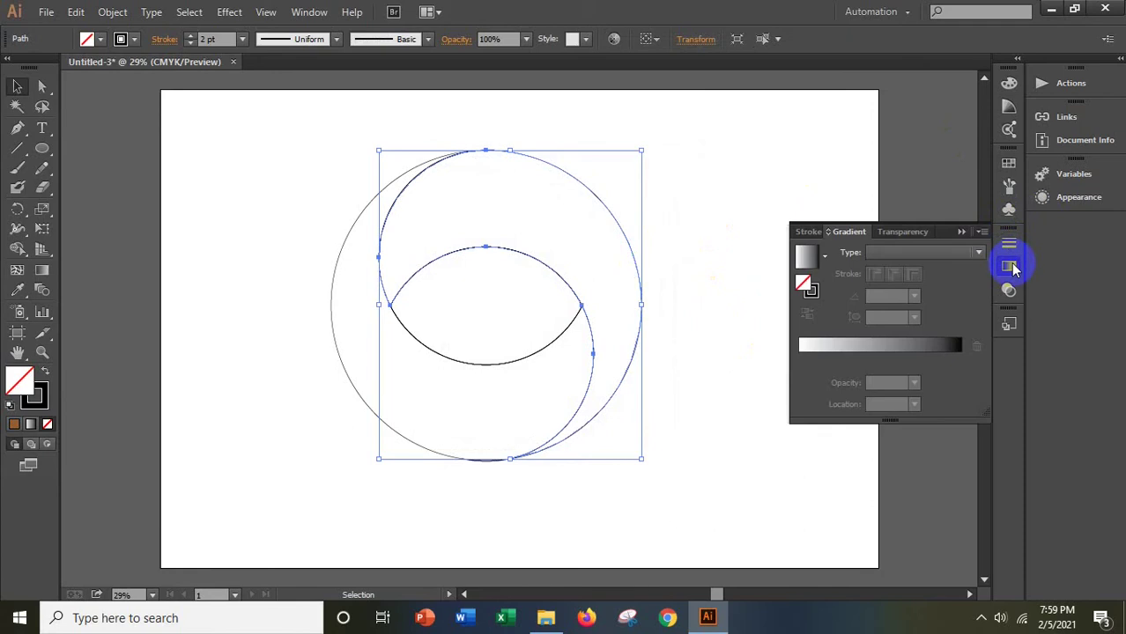
left_click(825, 256)
left_click(515, 297)
left_click(959, 359)
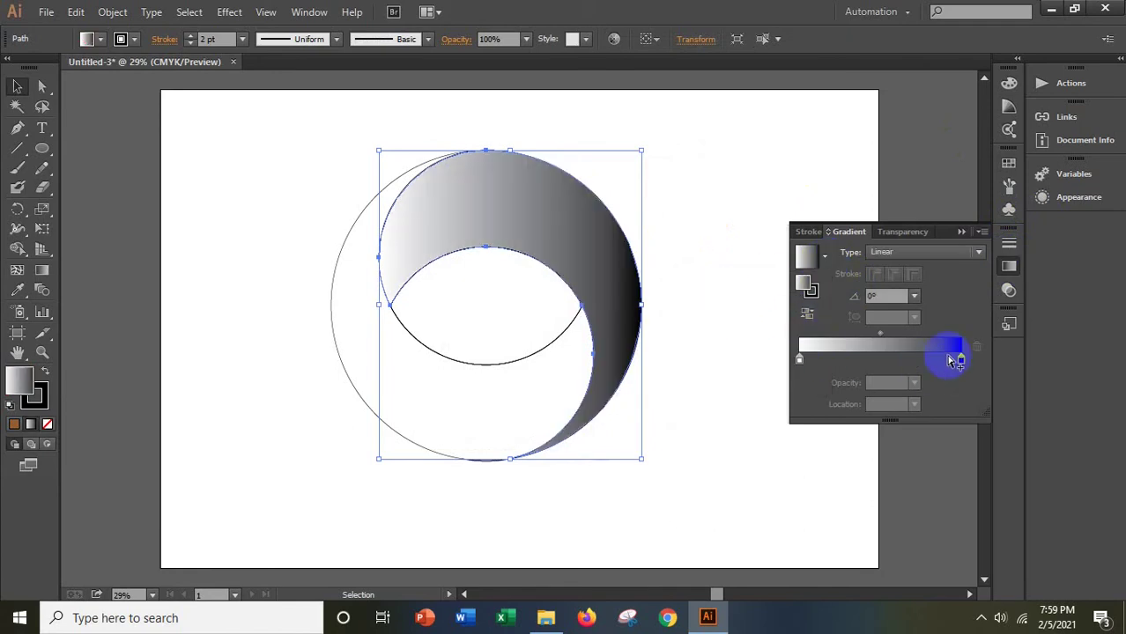
Color the gradient's end stop with swatch C=15 M=100 Y=90 K=10 and add a C=0 M=90 Y=85 K=0 stop at 80.5%
double_click(961, 358)
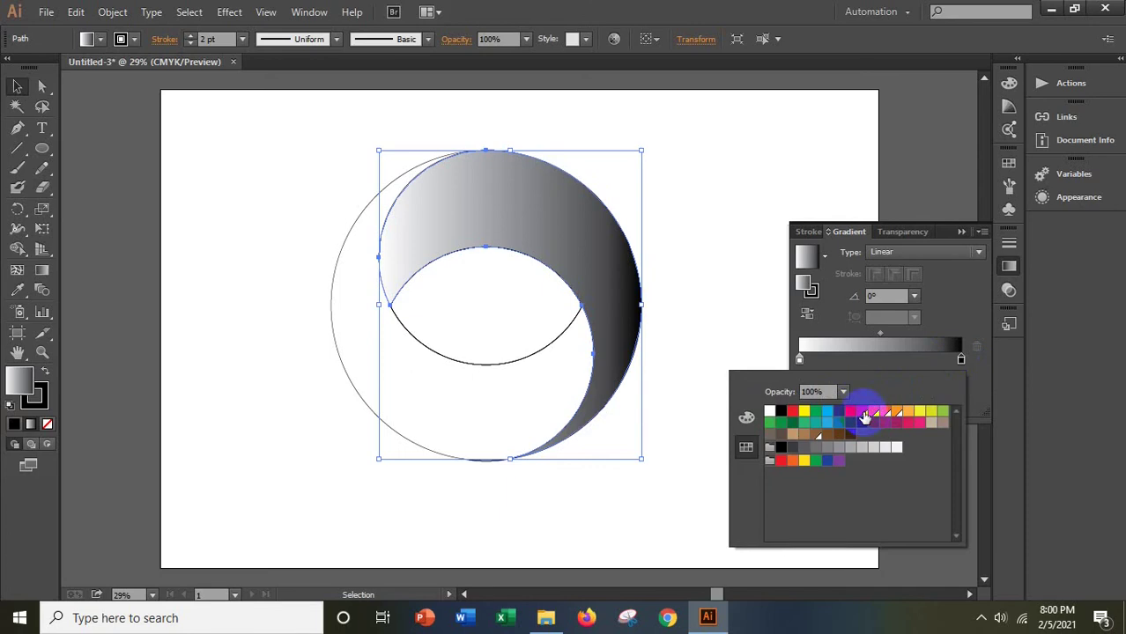
left_click(864, 413)
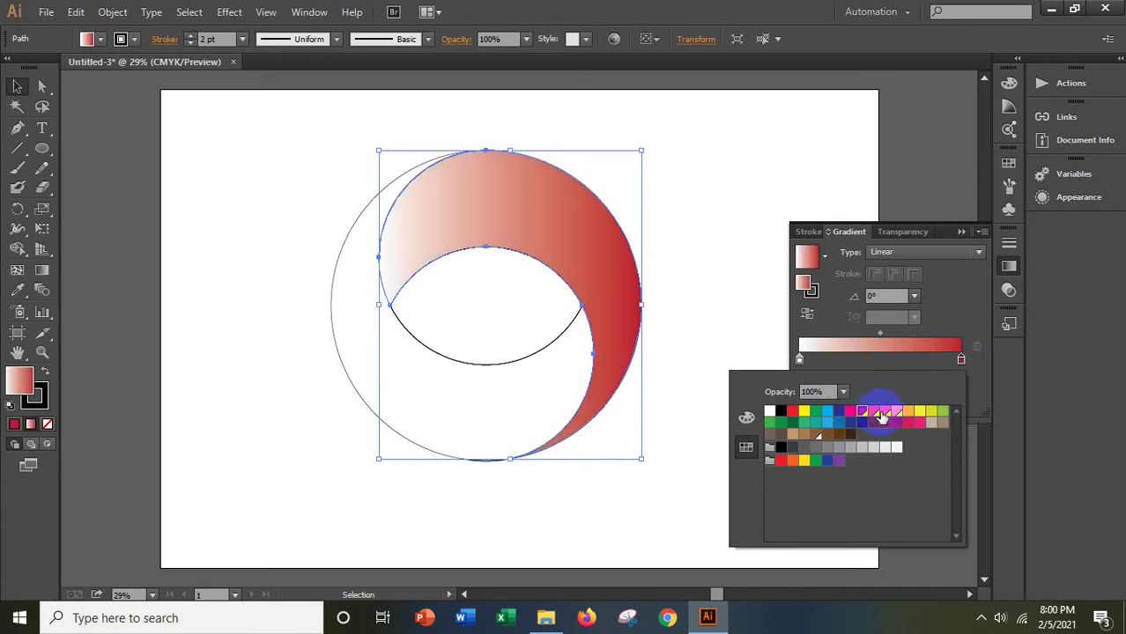
left_click(970, 365)
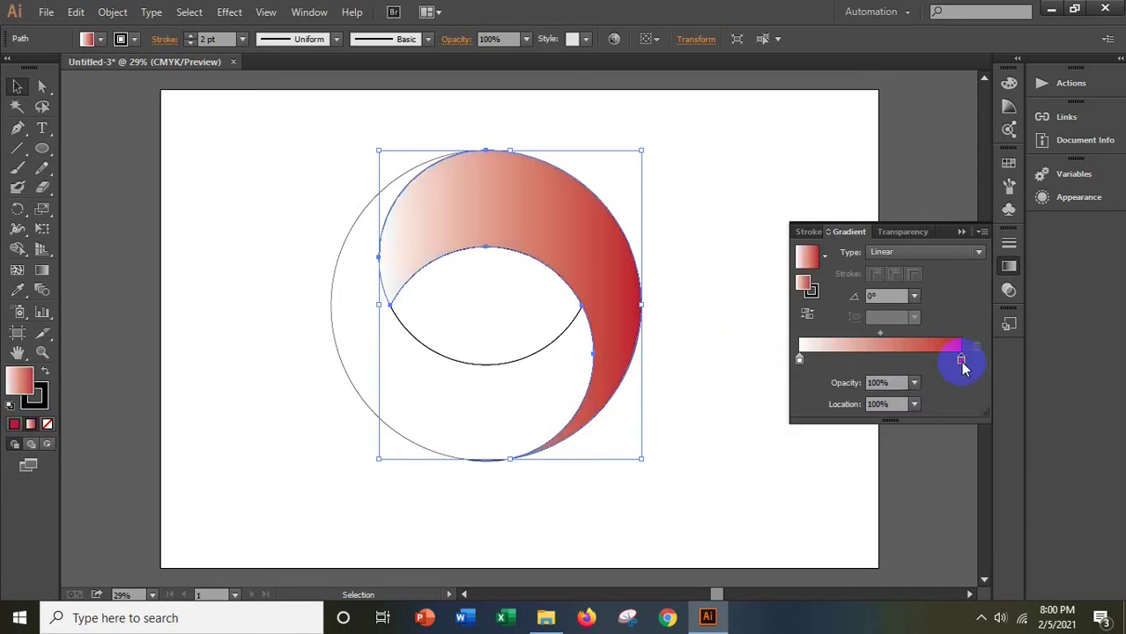
left_click_drag(960, 362, 930, 363)
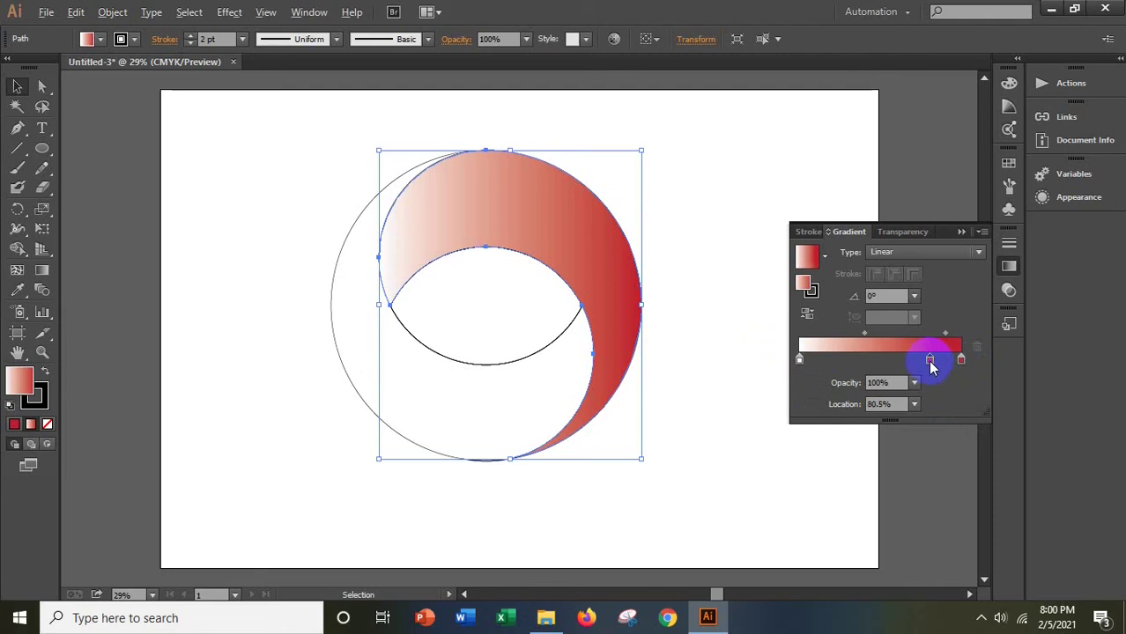
double_click(930, 362)
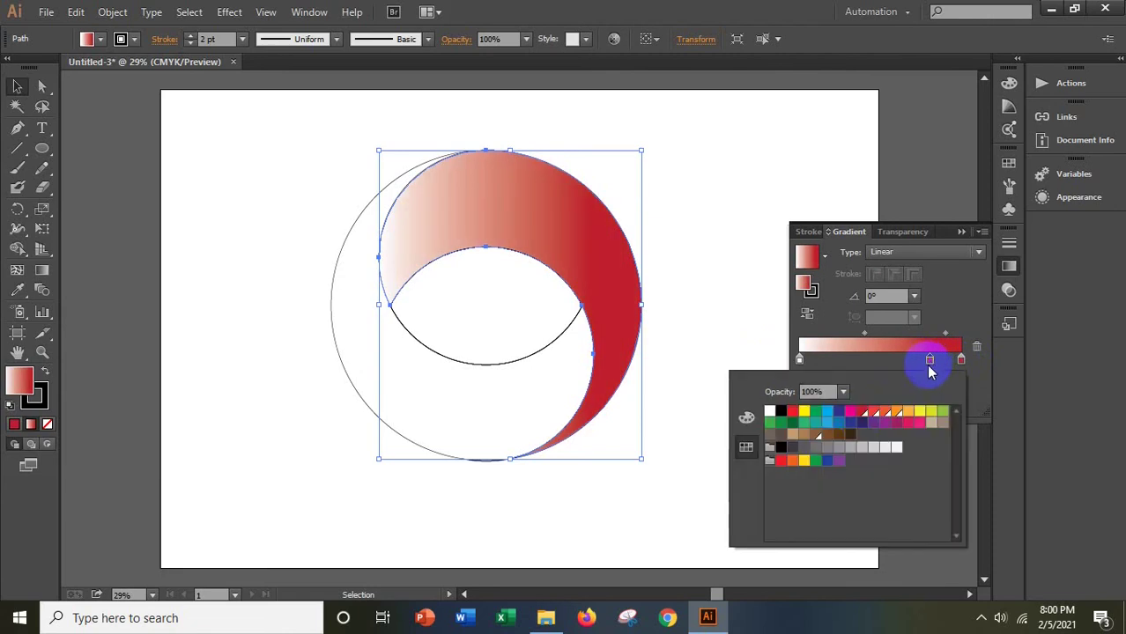
left_click(862, 416)
left_click(767, 352)
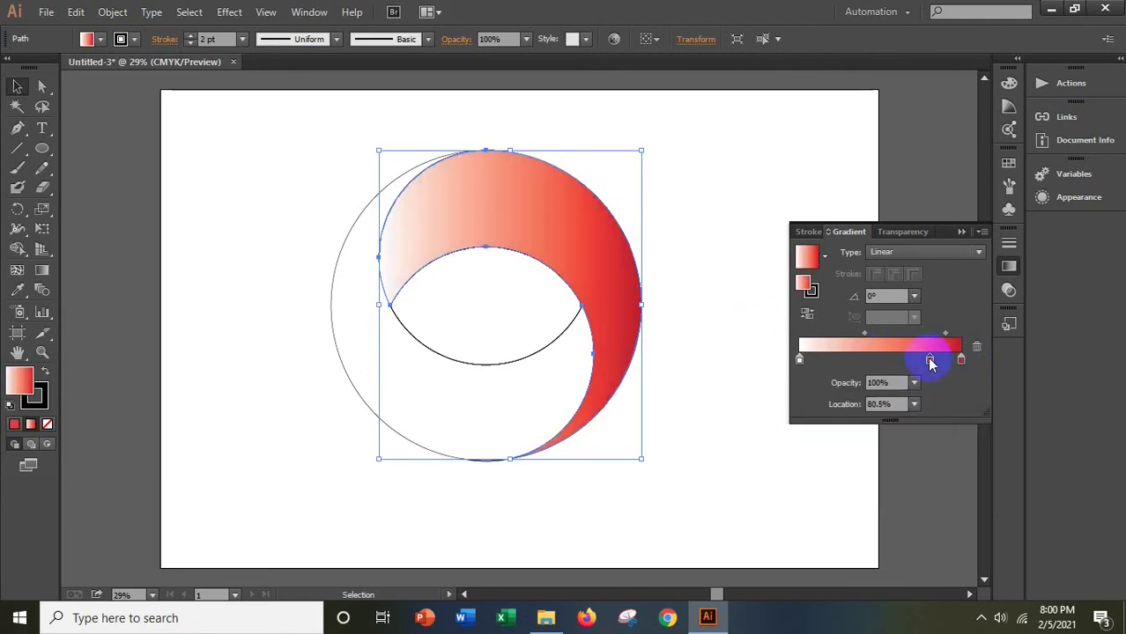
Add a gradient stop at 60% and color it with the orange global swatch C=0 M=80 Y=95 K=0
left_click(902, 361)
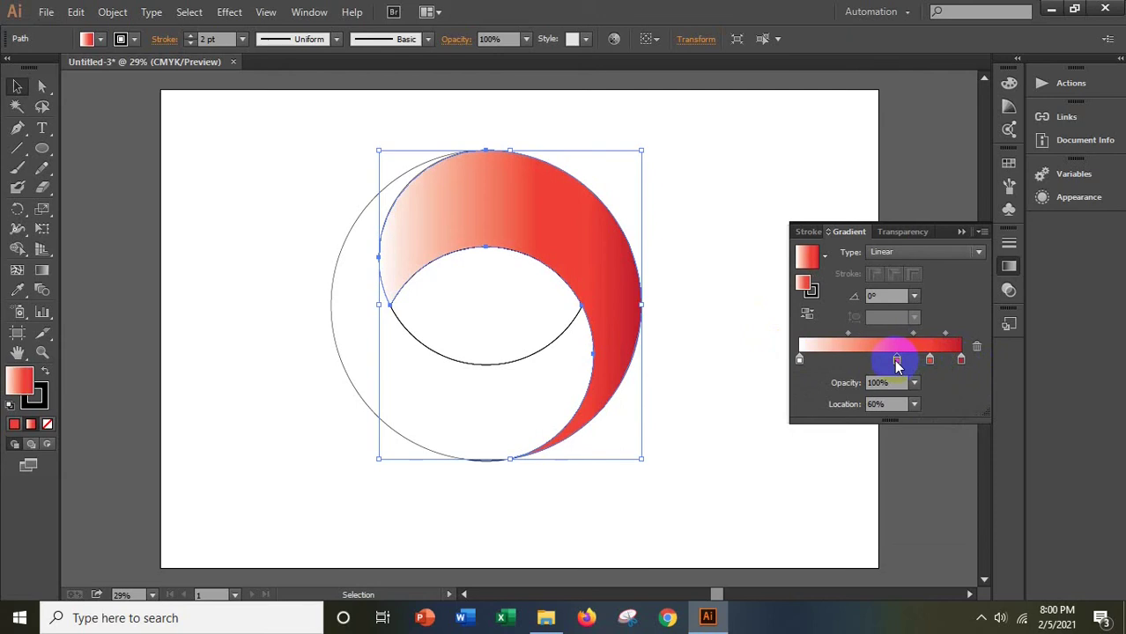
double_click(896, 361)
left_click(890, 414)
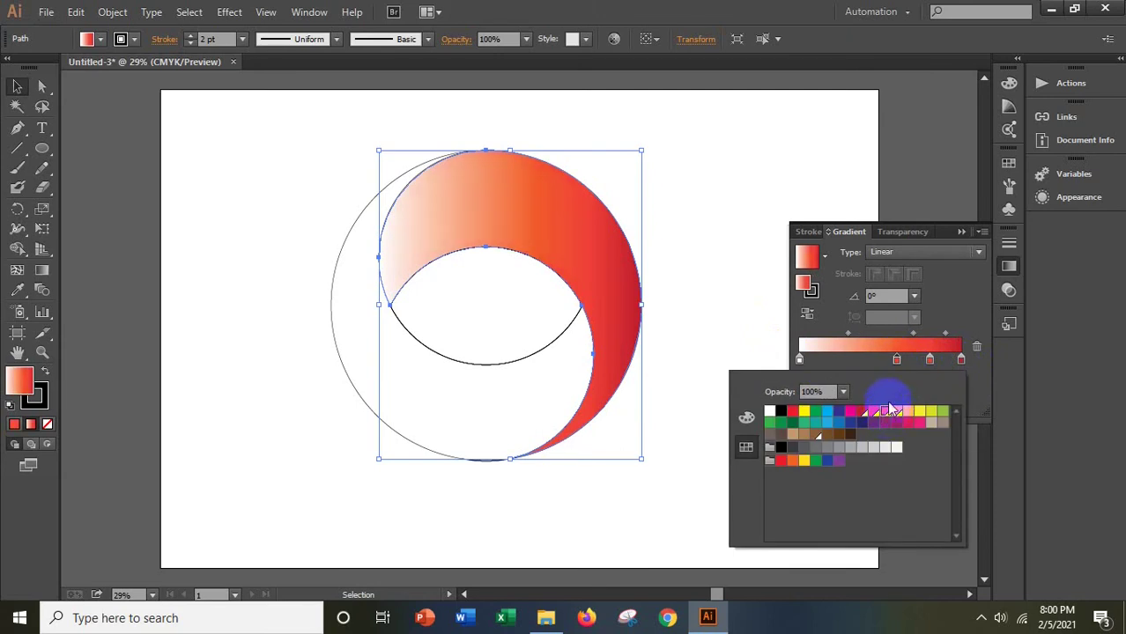
left_click(894, 363)
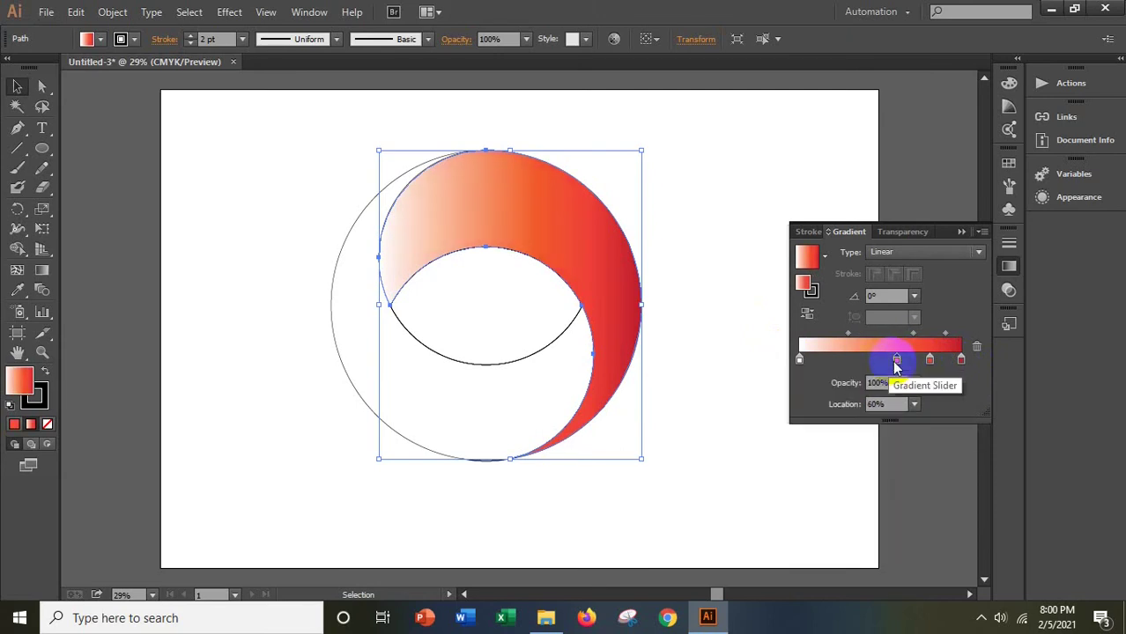
Add a gradient stop at about 39% and color it with the light orange global swatch C=0 M=50 Y=100 K=0
left_click_drag(897, 360, 860, 361)
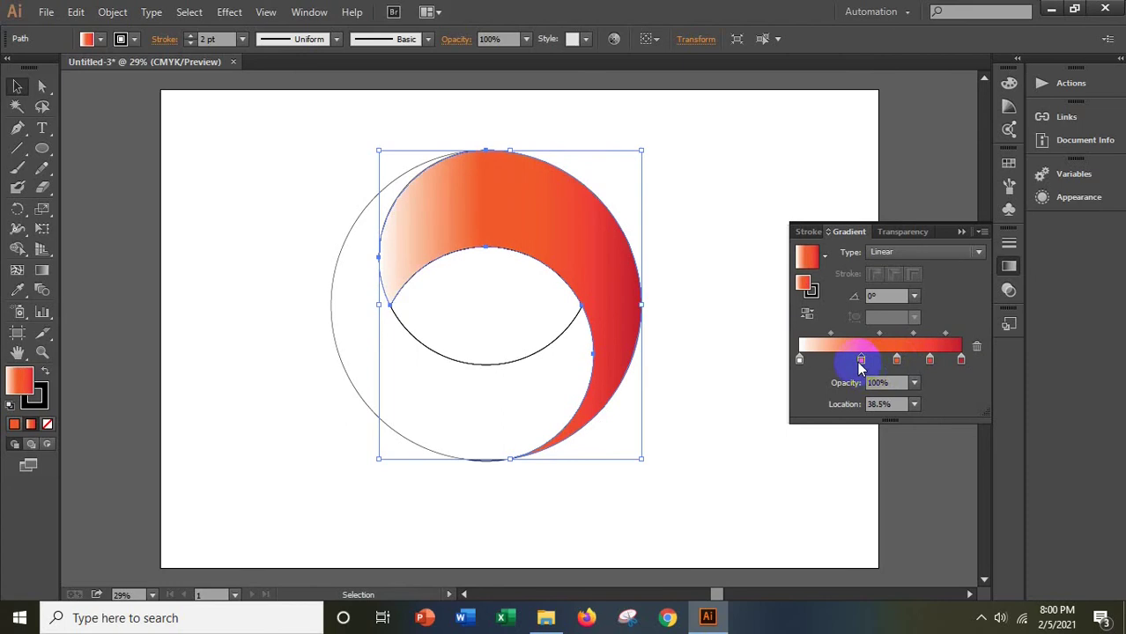
double_click(861, 361)
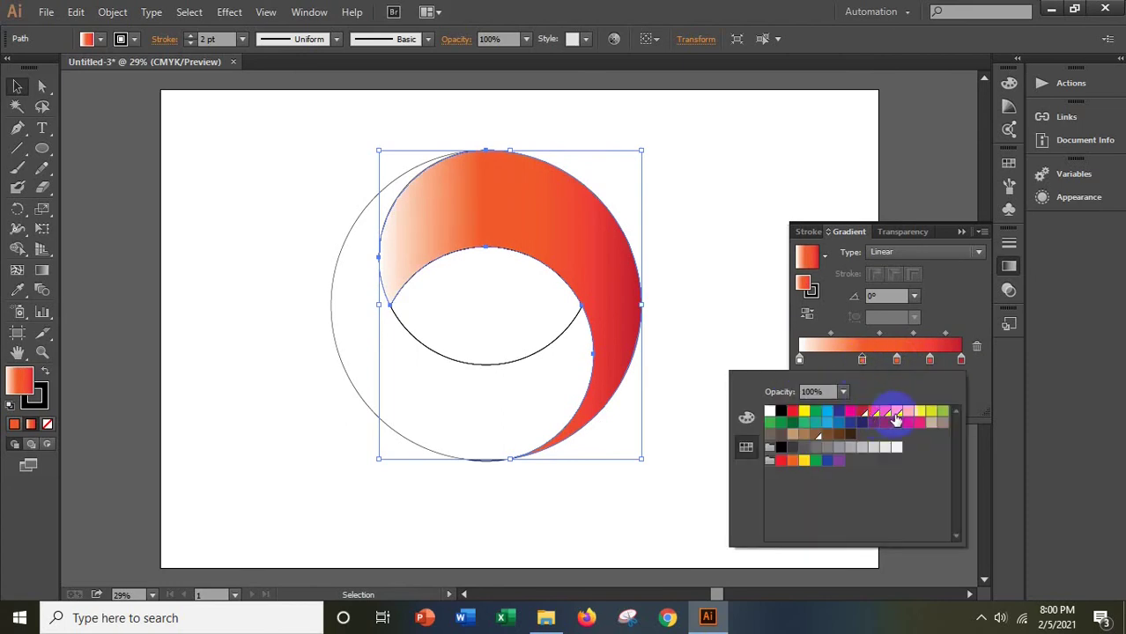
left_click(899, 425)
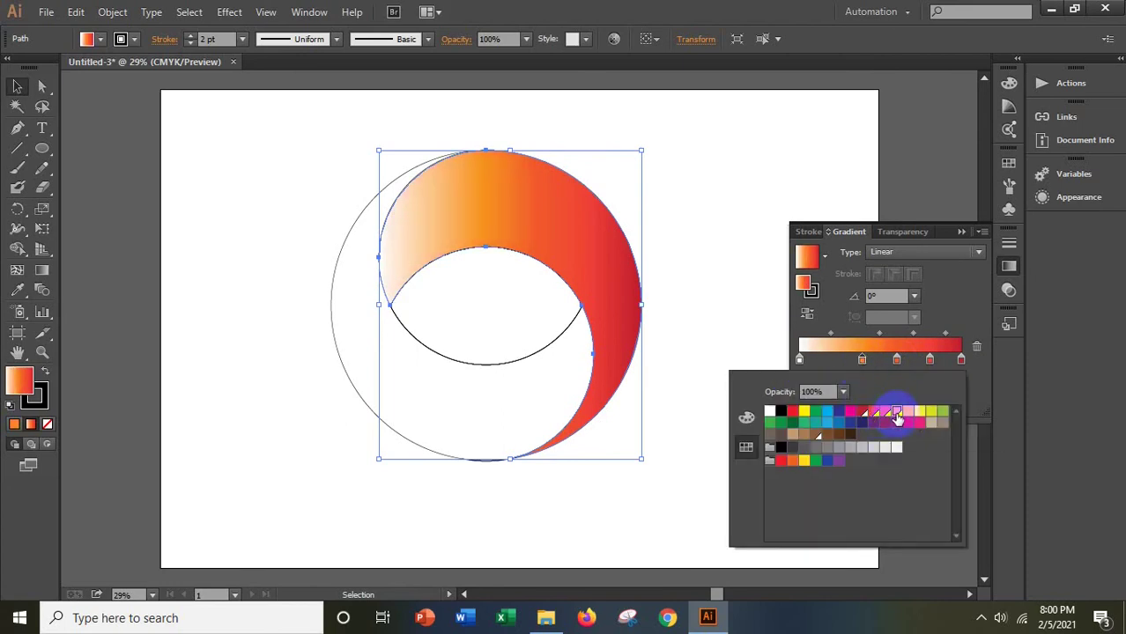
left_click(751, 335)
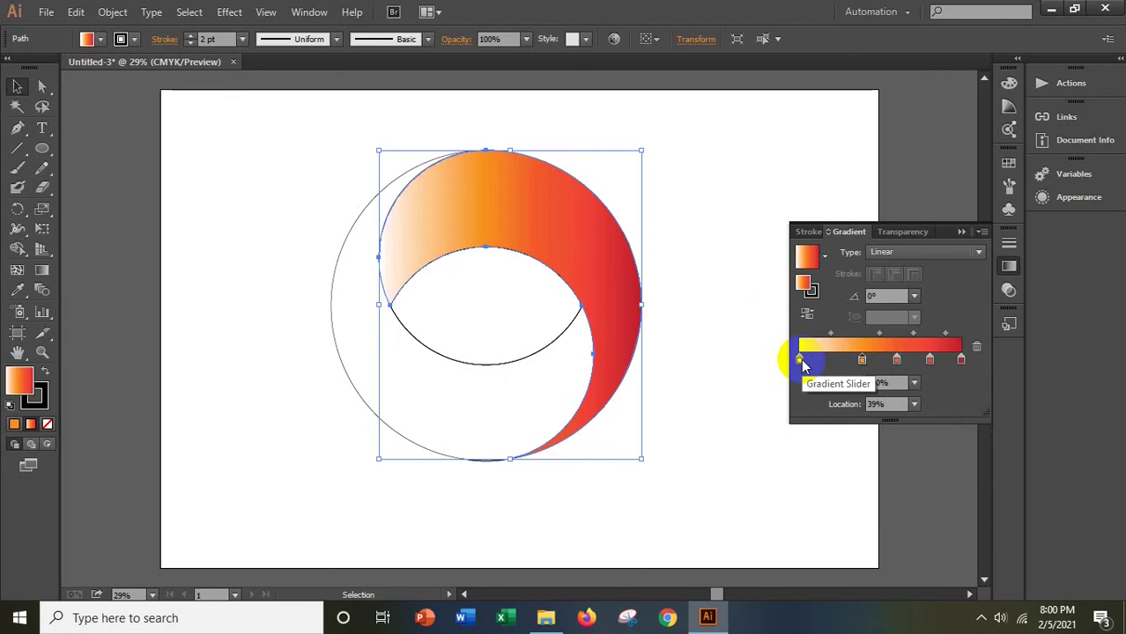
Color the gradient's starting stop at 0% with the brown global swatch C=35 M=60 Y=80 K=25
double_click(800, 360)
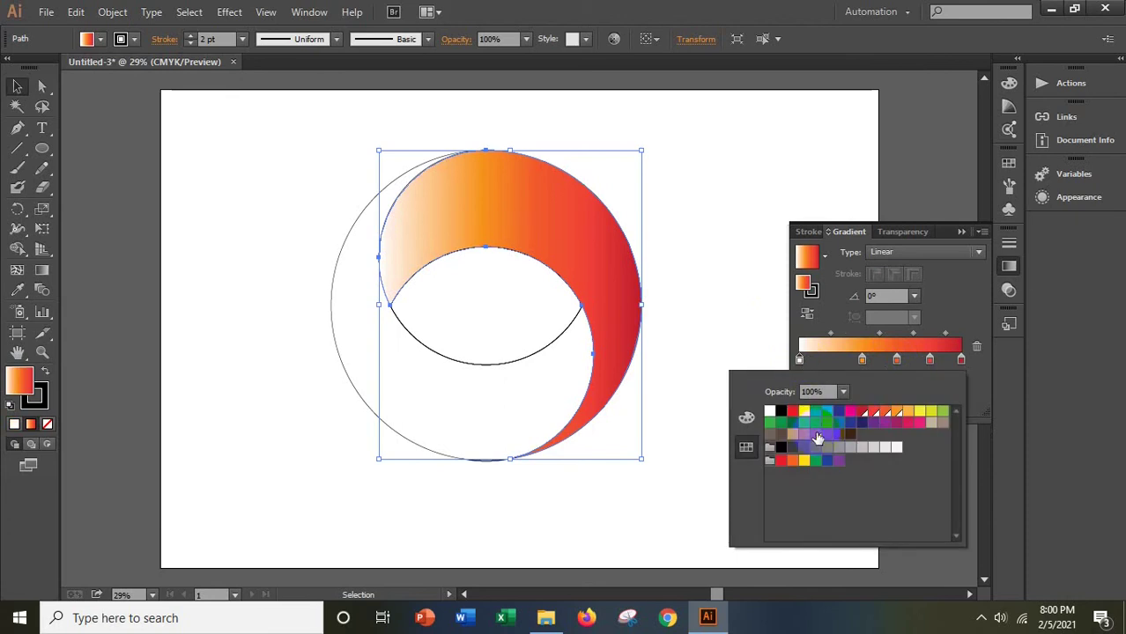
left_click(817, 435)
left_click(735, 306)
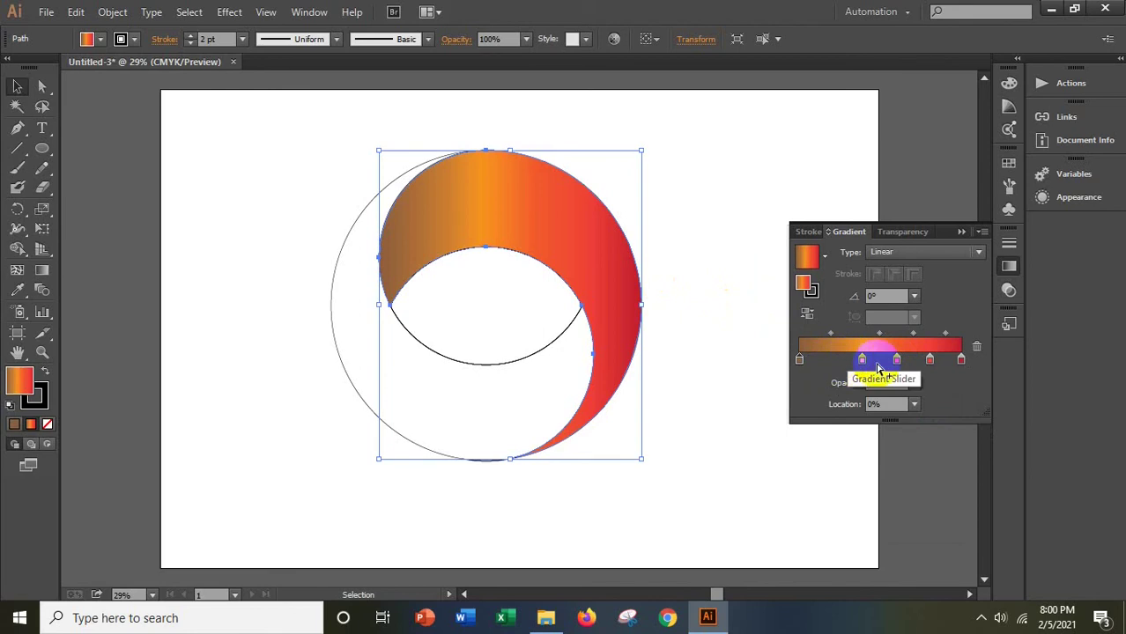
Shift the light orange gradient stop to 29%, then deselect the swirl and collapse the gradient settings
left_click_drag(864, 368, 850, 377)
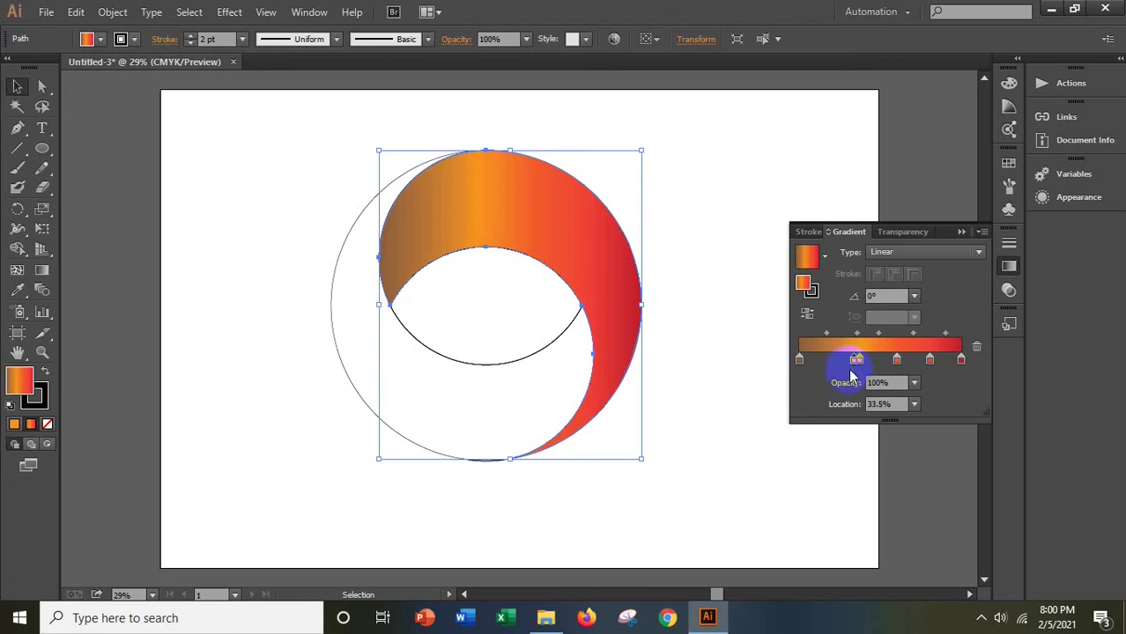
left_click_drag(860, 360, 859, 363)
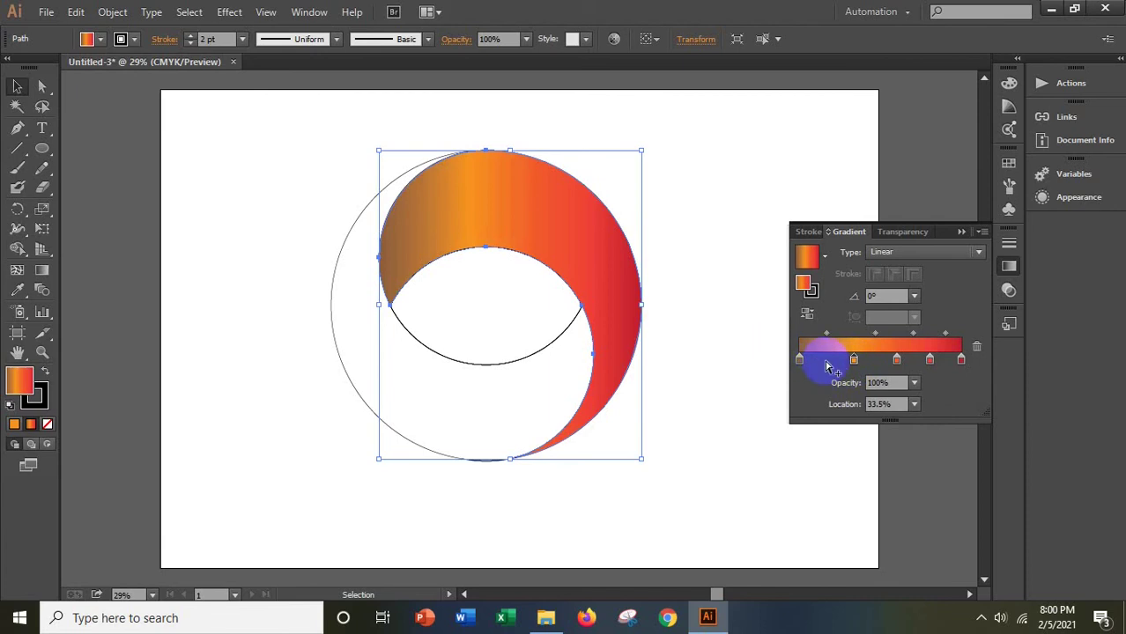
left_click(728, 278)
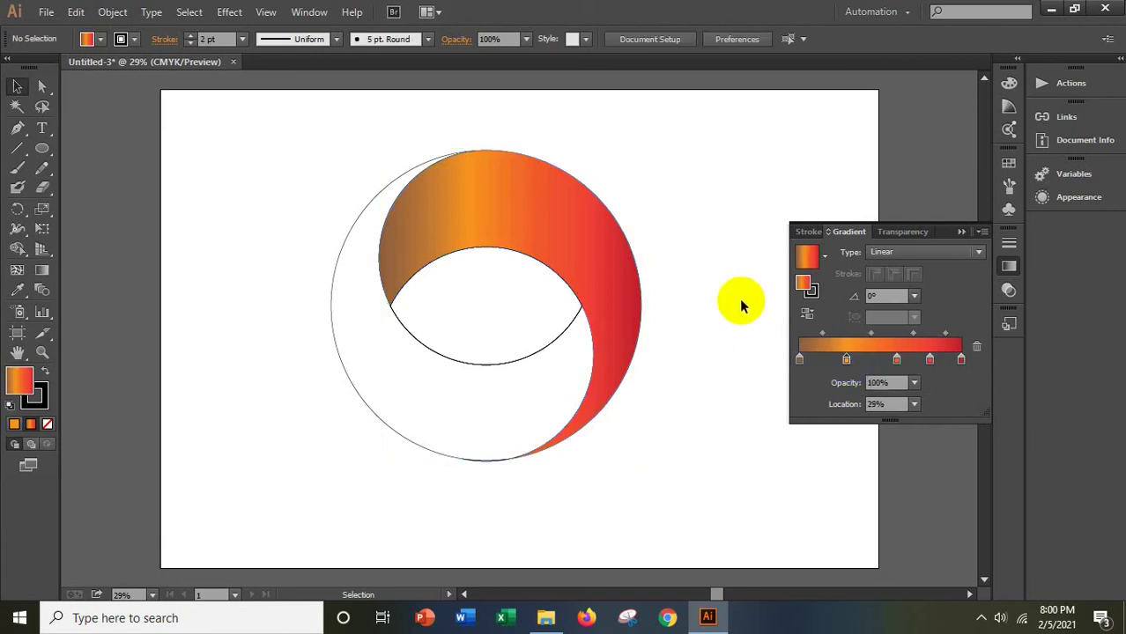
left_click(959, 233)
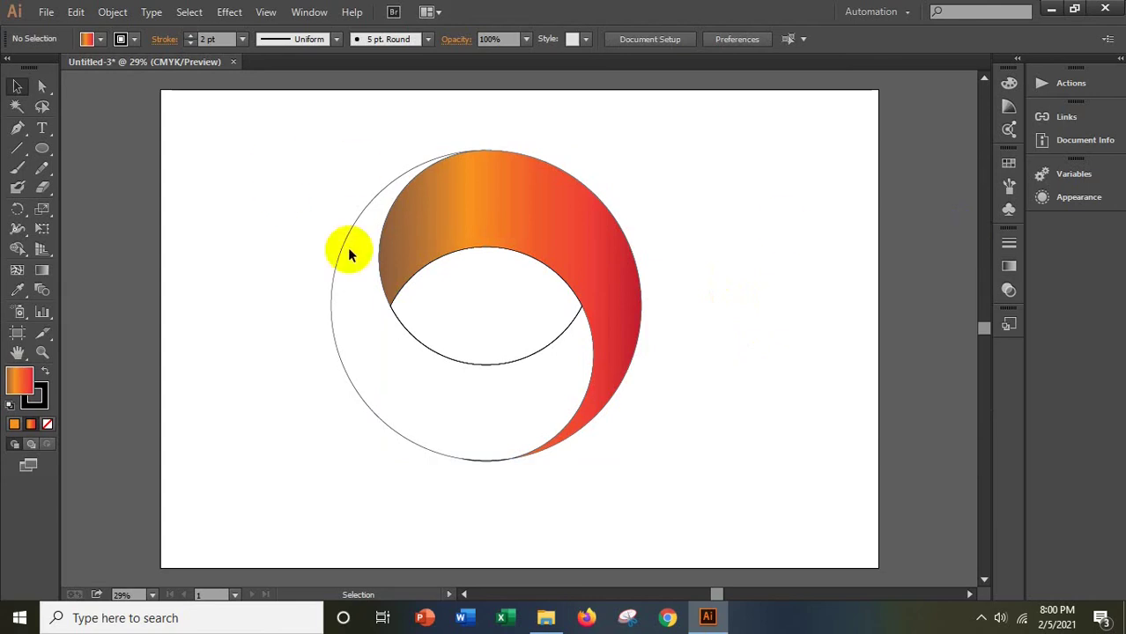
Delete the unfilled lower-left swirl outline and the remaining arcs below the central opening
left_click(358, 213)
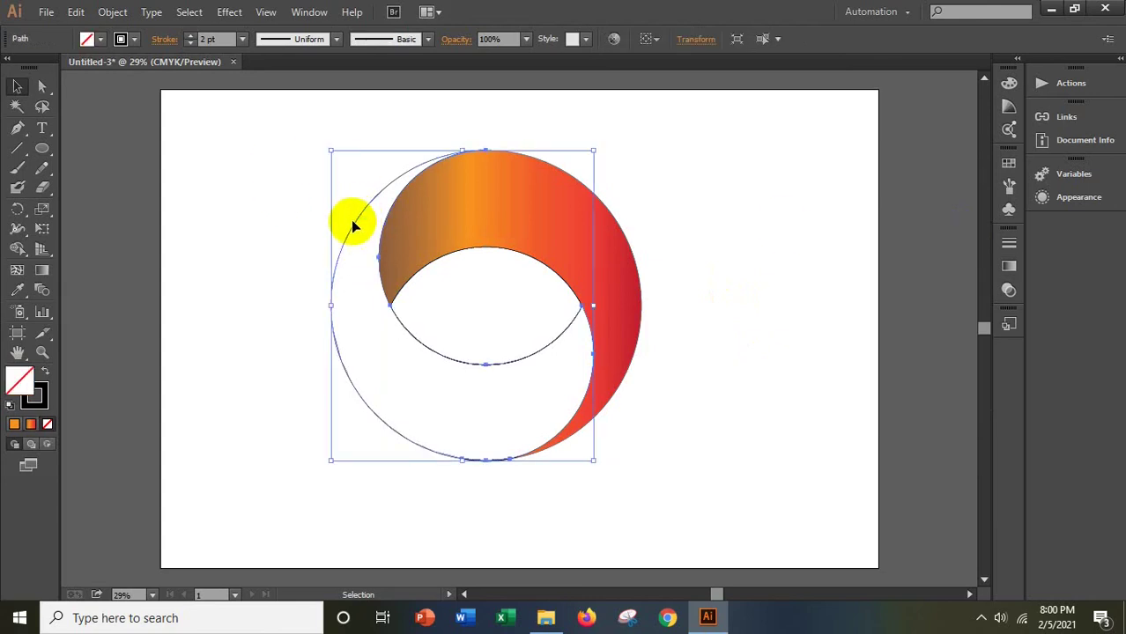
key("Delete")
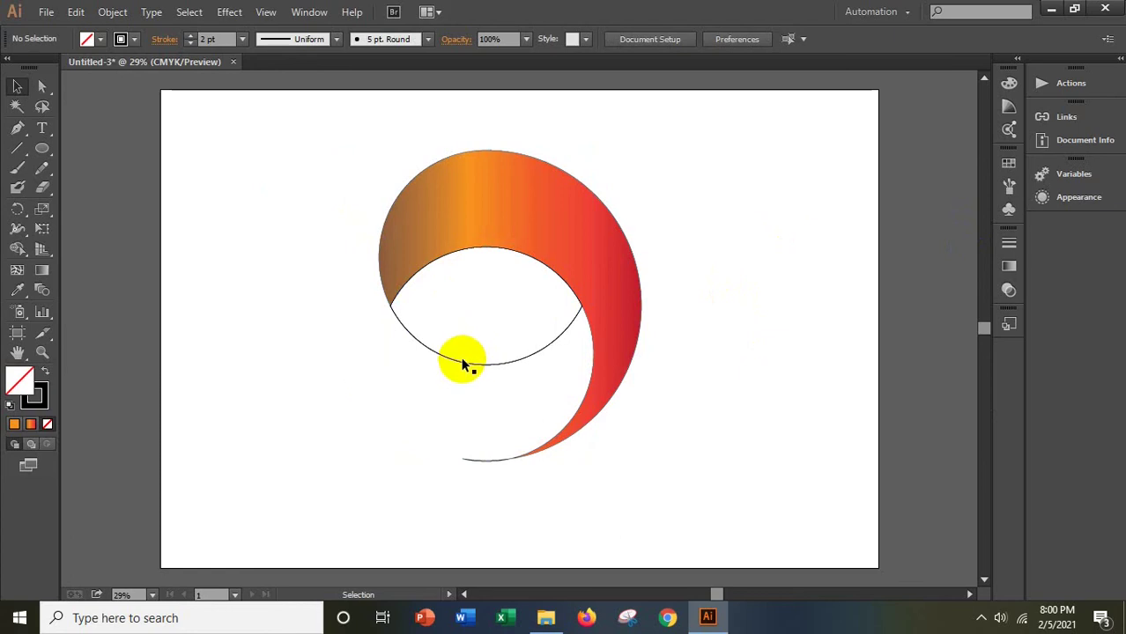
left_click(480, 364)
key("Delete")
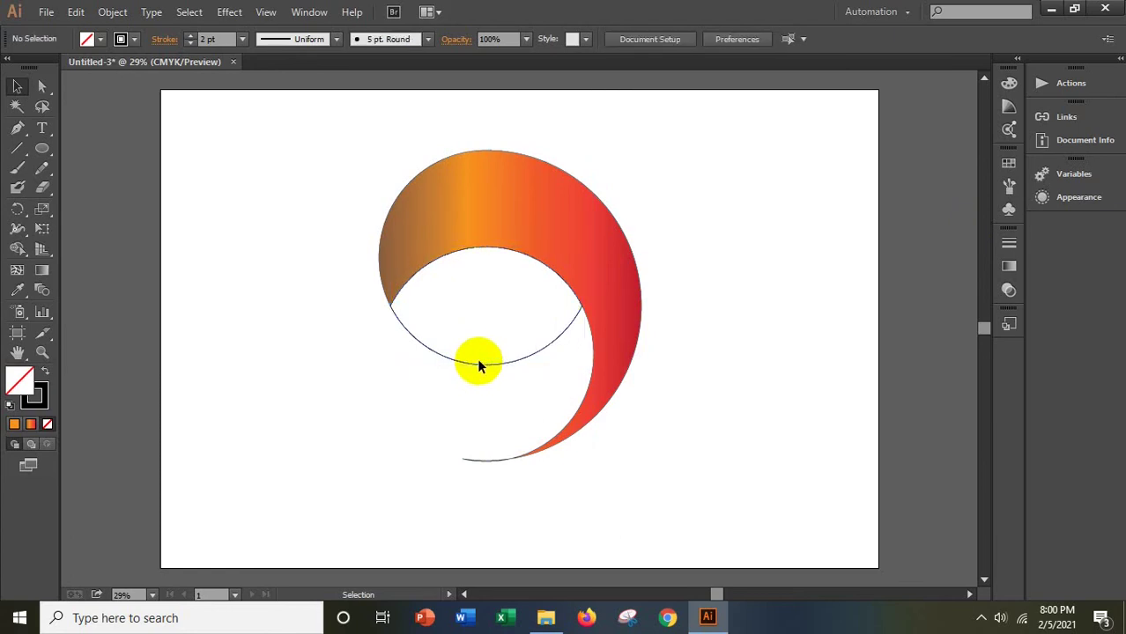
left_click(487, 364)
key("Delete")
left_click(488, 364)
key("Delete")
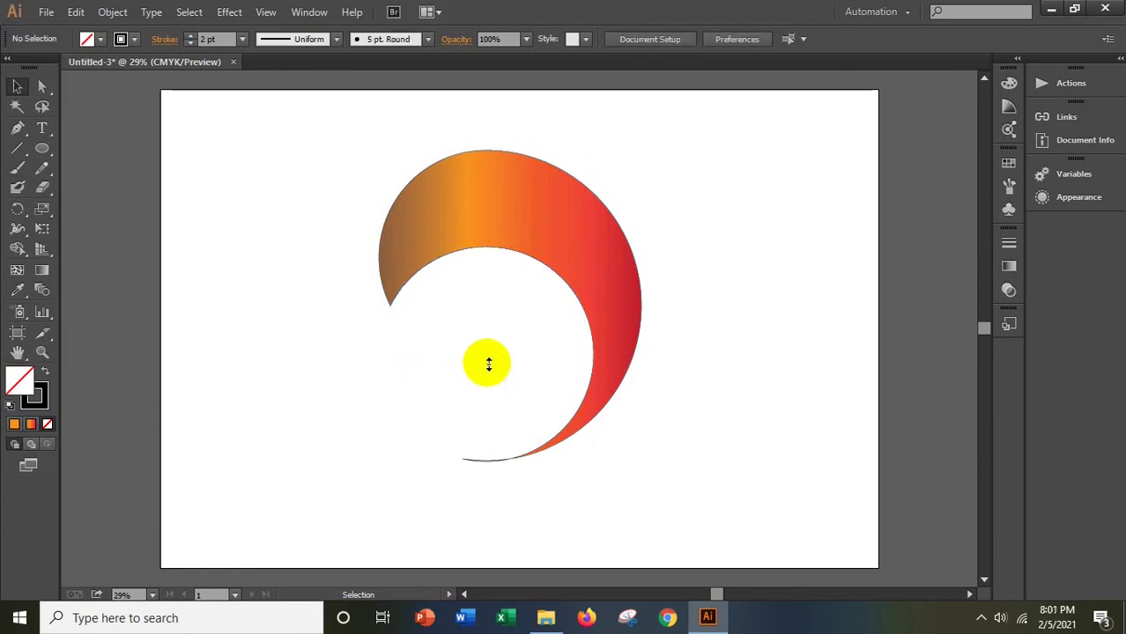
Duplicate the gradient swirl in place and rotate the copy about 180° to form the lower-left half of the ring
left_click_drag(327, 163, 558, 276)
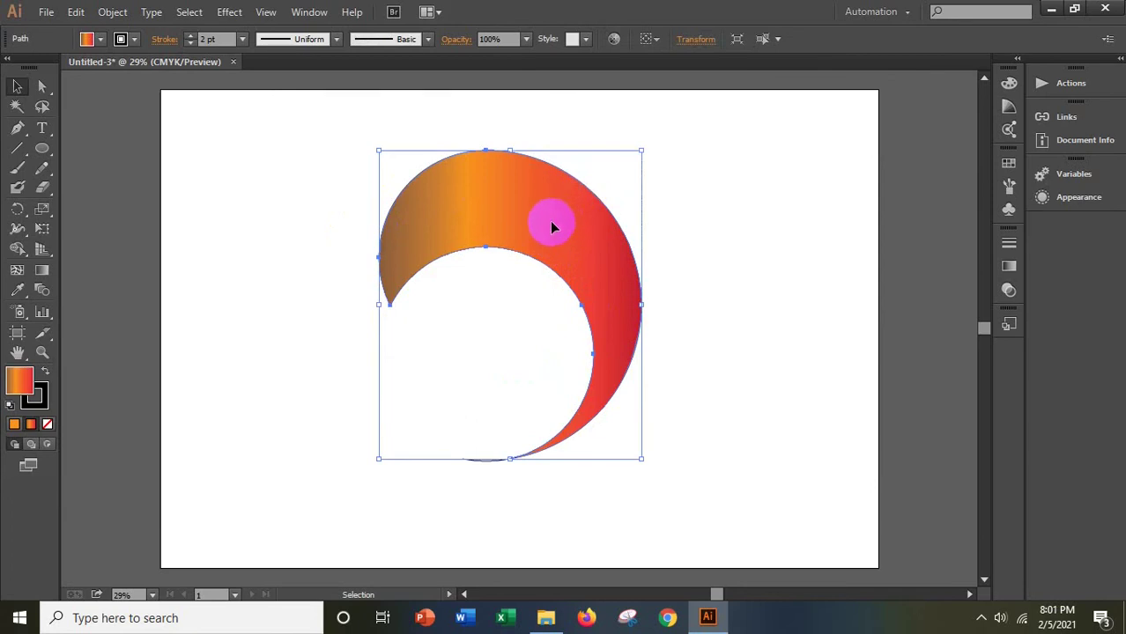
left_click_drag(552, 227, 534, 204)
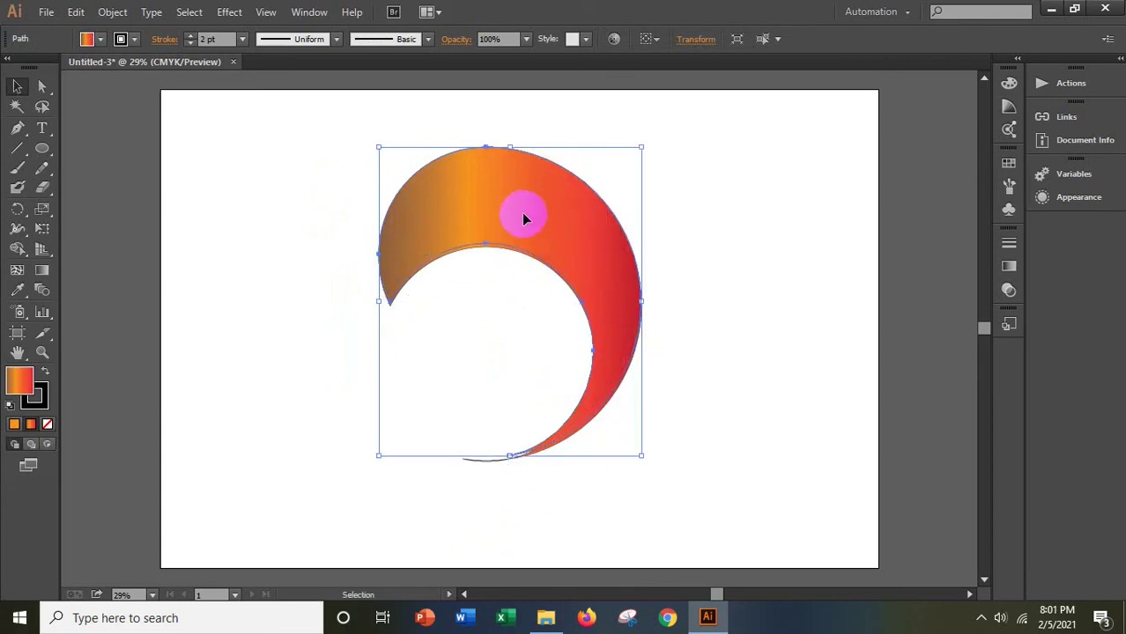
left_click_drag(513, 212, 517, 215)
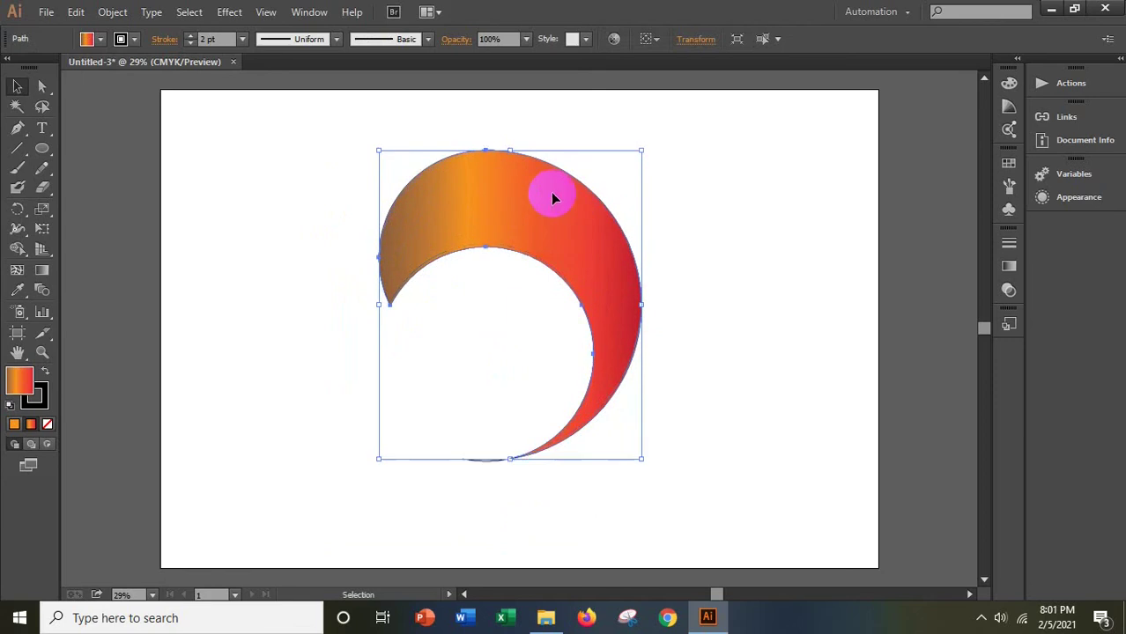
left_click_drag(644, 148, 552, 375)
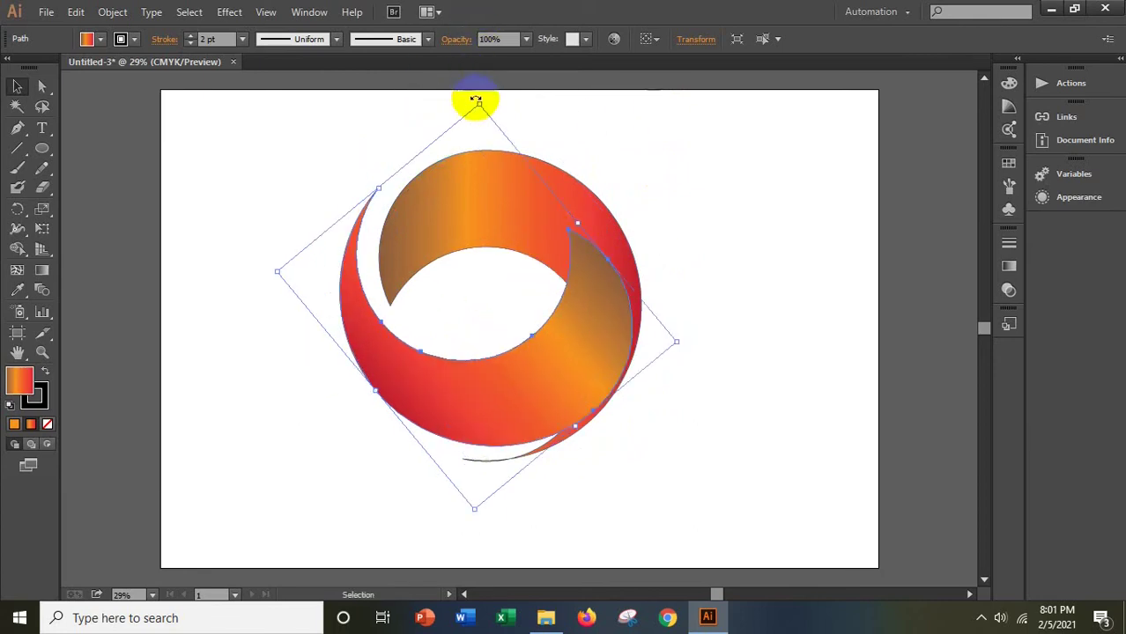
left_click_drag(476, 100, 523, 249)
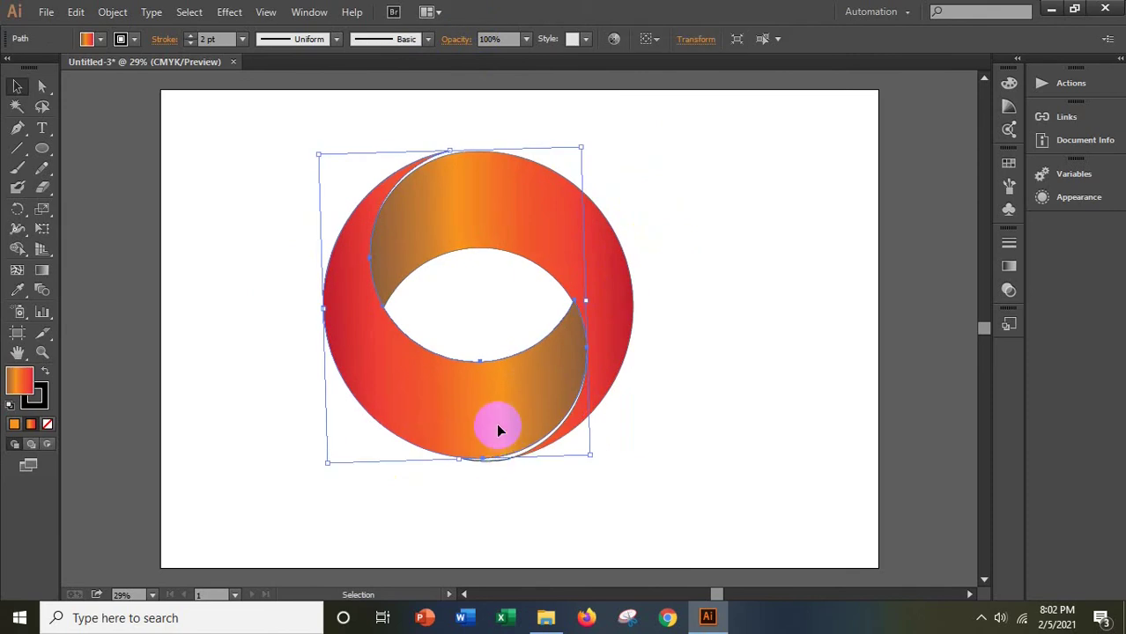
Nudge the rotated copy down until it closes the gaps along the original swirl
key("Down")
key("Down")
key("Down")
key("Down")
key("Down")
key("Down")
key("Down")
key("Down")
key("Down")
key("Down")
key("Down")
key("Down")
key("Down")
key("Down")
key("Down")
key("Down")
key("Down")
key("Down")
key("Down")
key("Down")
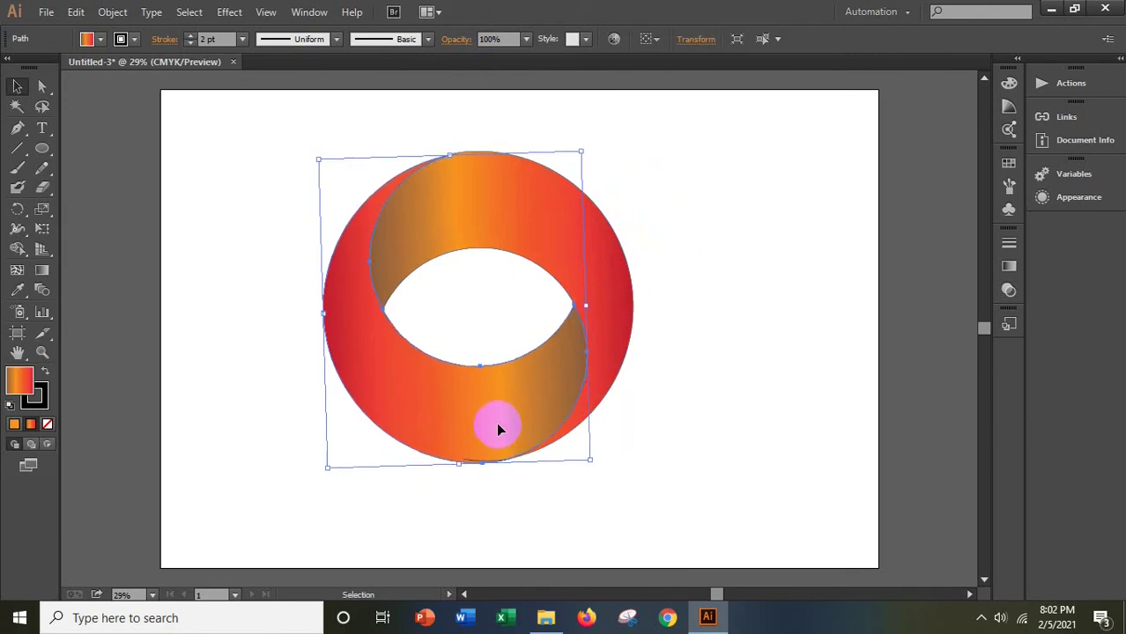
Fine-tune the rotated copy's horizontal position so its edges meet the original swirl, and deselect it
left_click(581, 309)
left_click(552, 386)
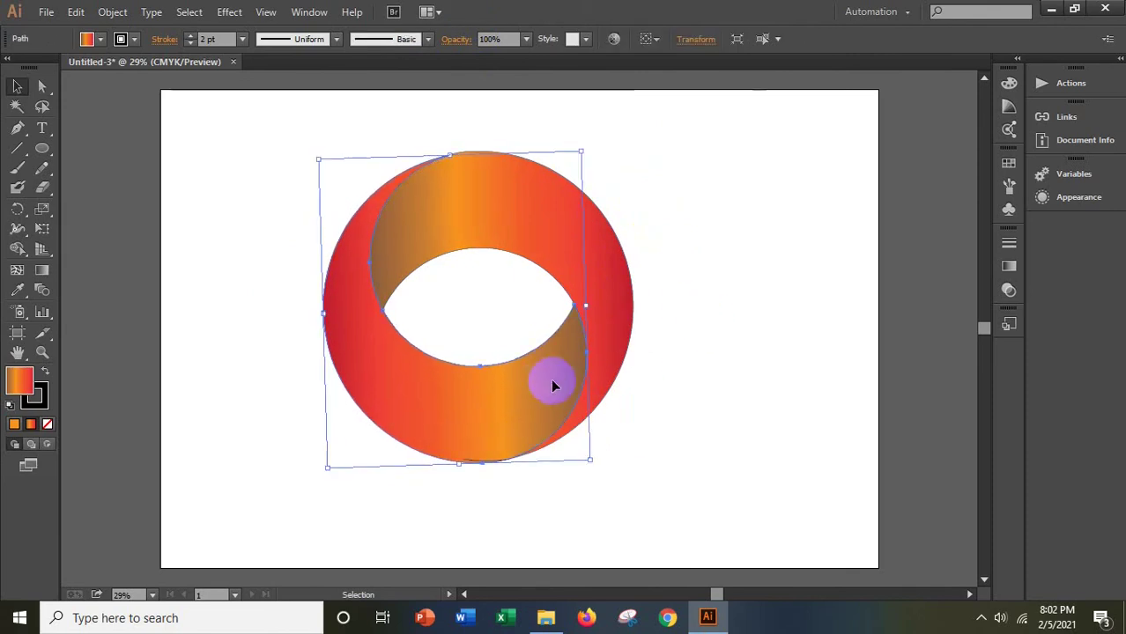
key("Left")
key("Left")
key("Left")
key("Left")
key("Left")
key("Left")
key("Left")
key("Left")
key("Left")
key("Left")
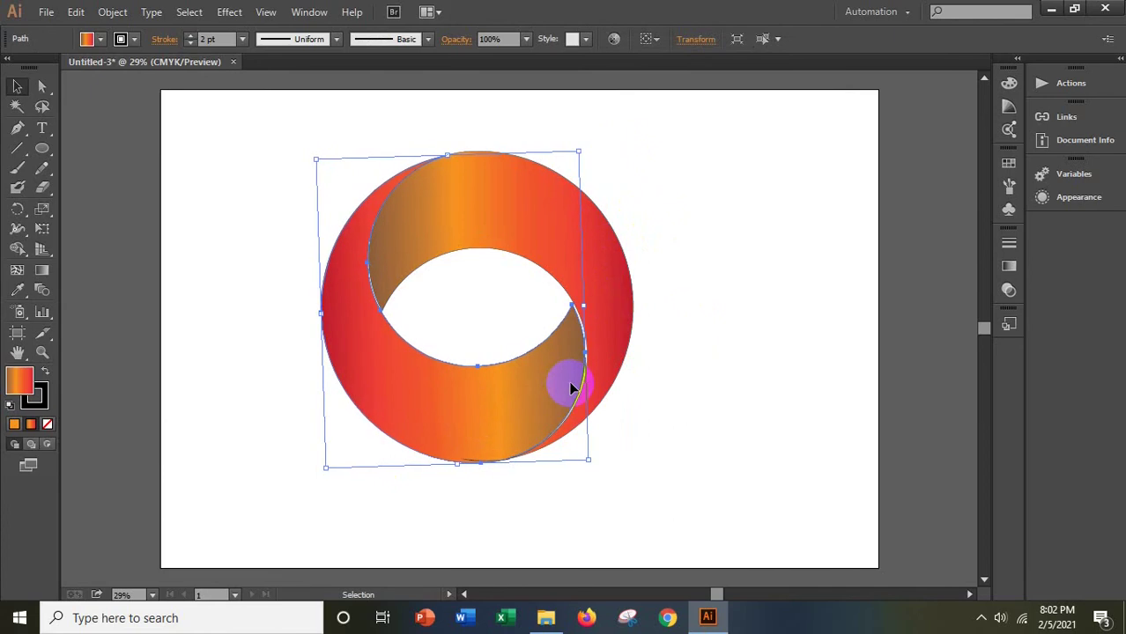
key("Right")
key("Right")
key("Right")
key("Right")
key("Right")
key("Right")
key("Right")
key("Right")
key("Right")
key("Right")
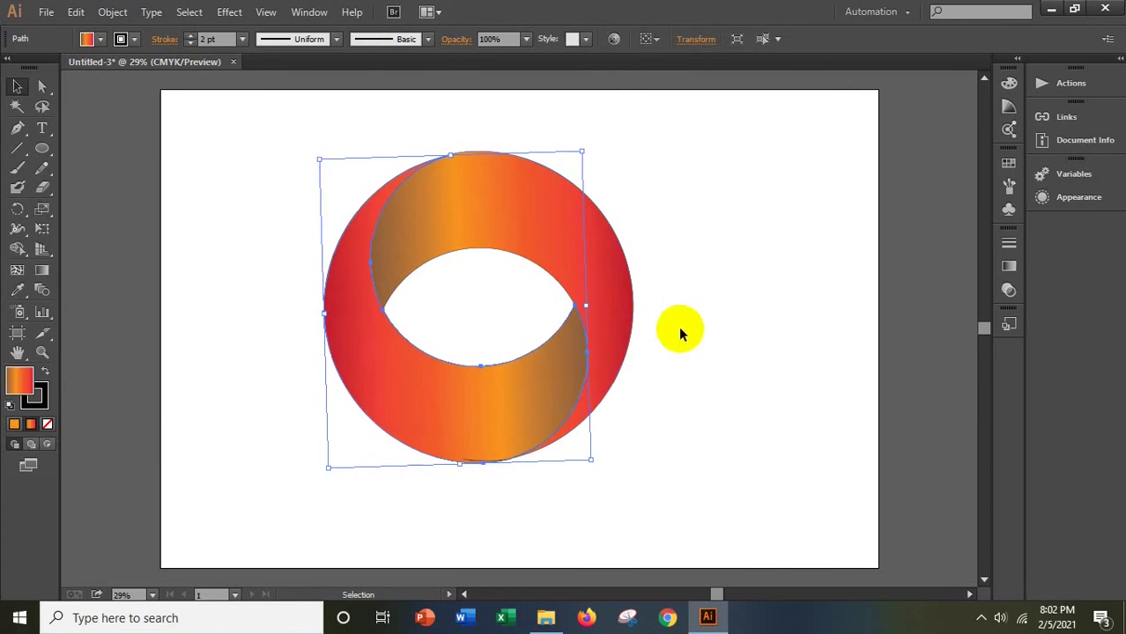
left_click(677, 336)
left_click(572, 375)
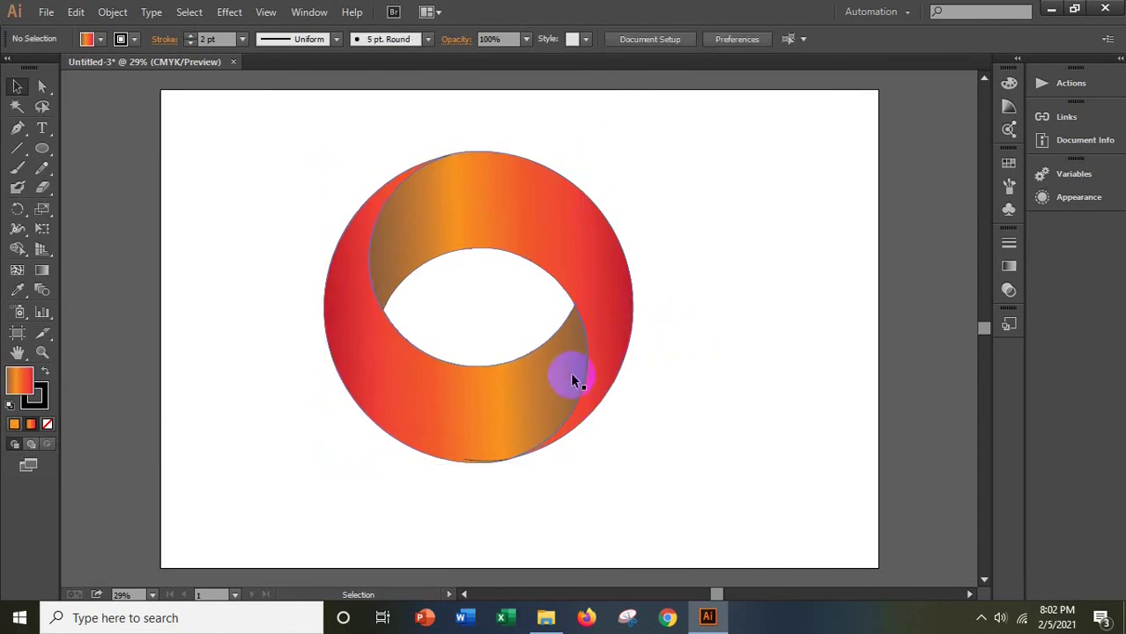
left_click(720, 392)
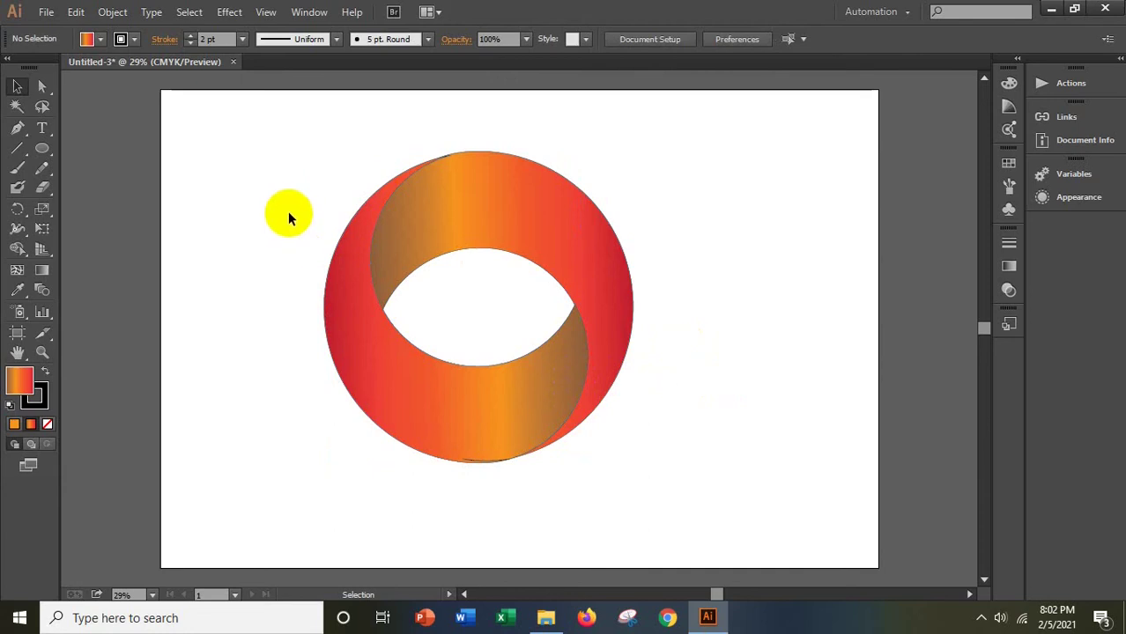
Delete the leftover unfilled arc at the ring's bottom edge
left_click(474, 461)
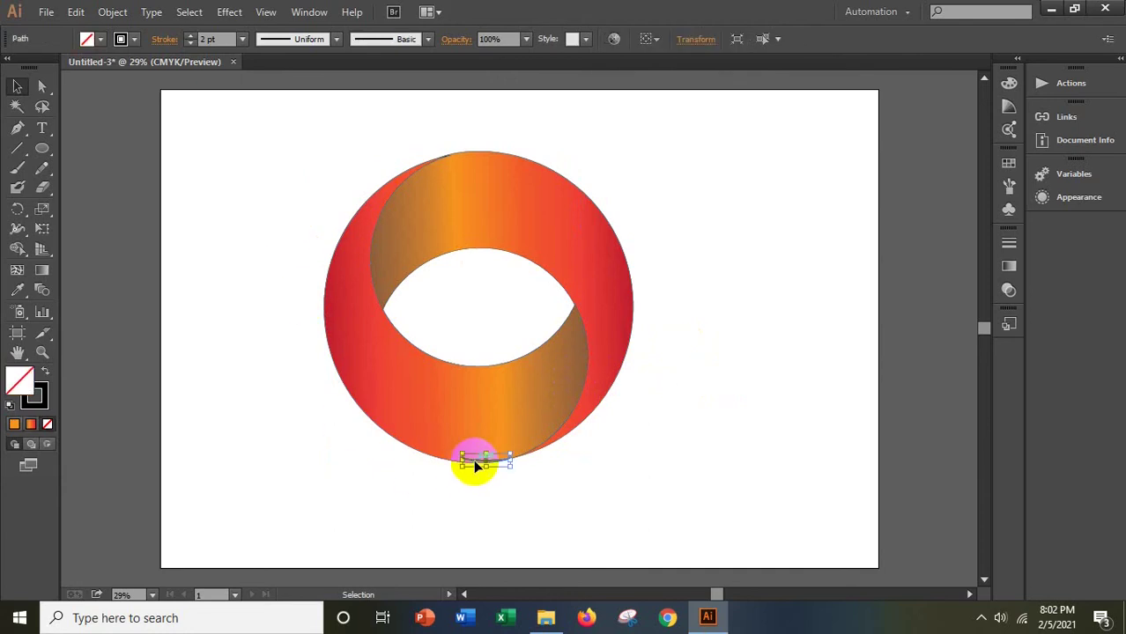
left_click(477, 470)
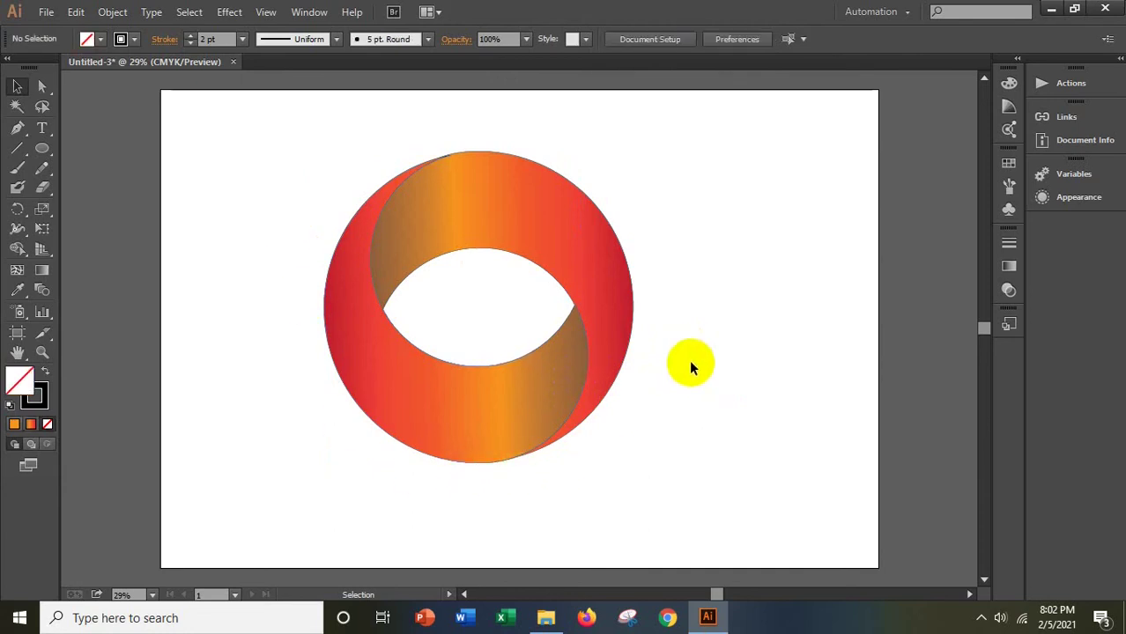
left_click(420, 395)
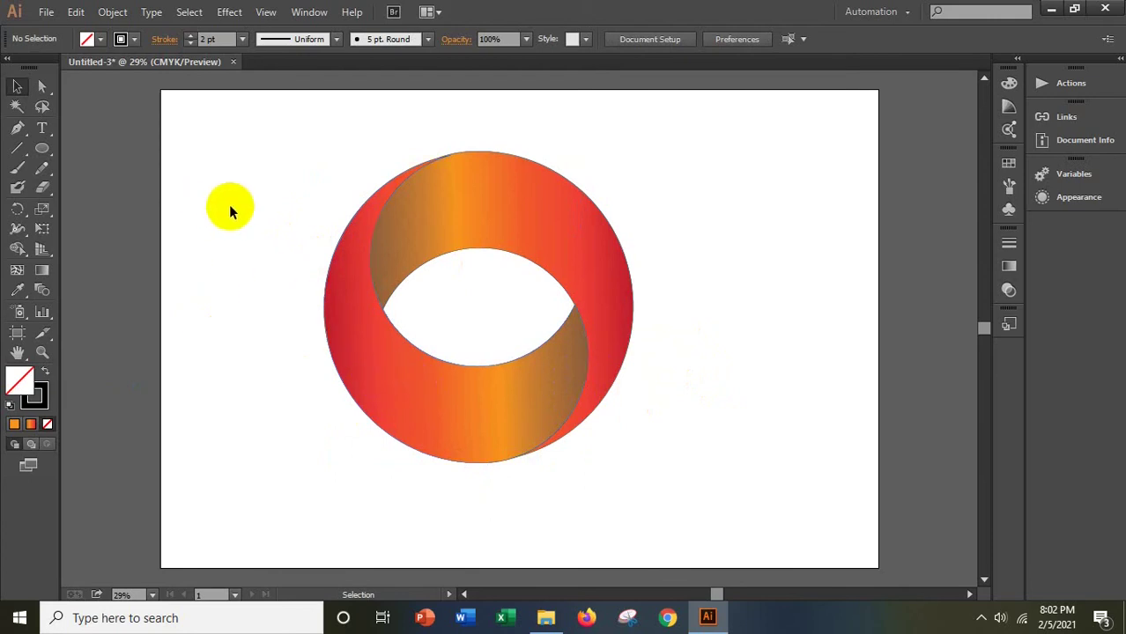
Remove the stroke from both gradient swirls and move the whole ring slightly down on the artboard
left_click_drag(229, 206, 672, 470)
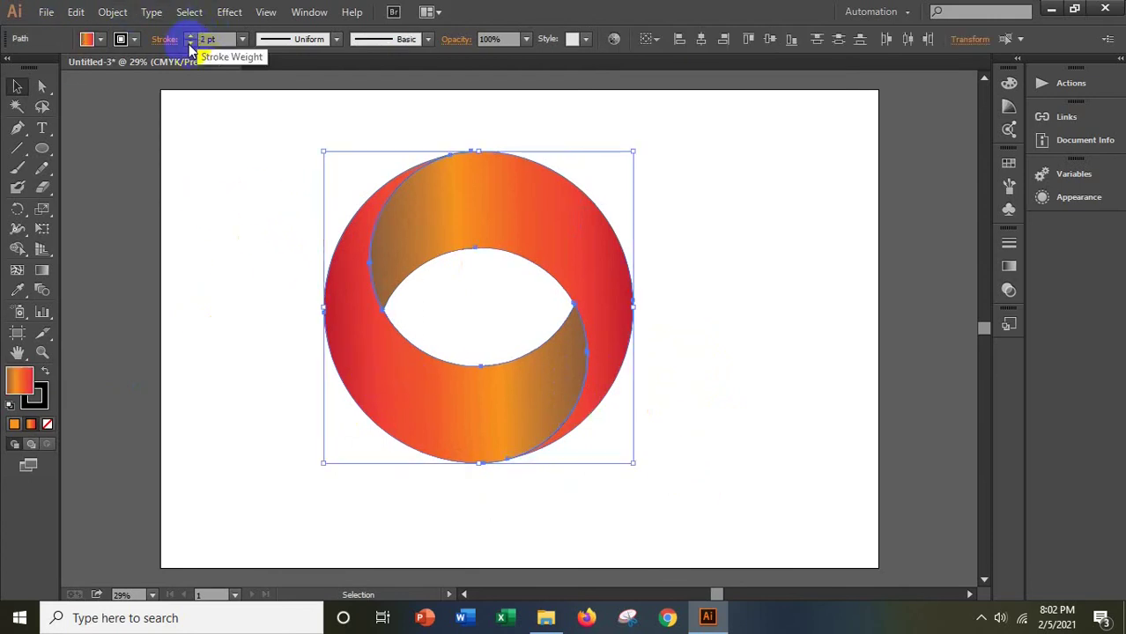
left_click(224, 191)
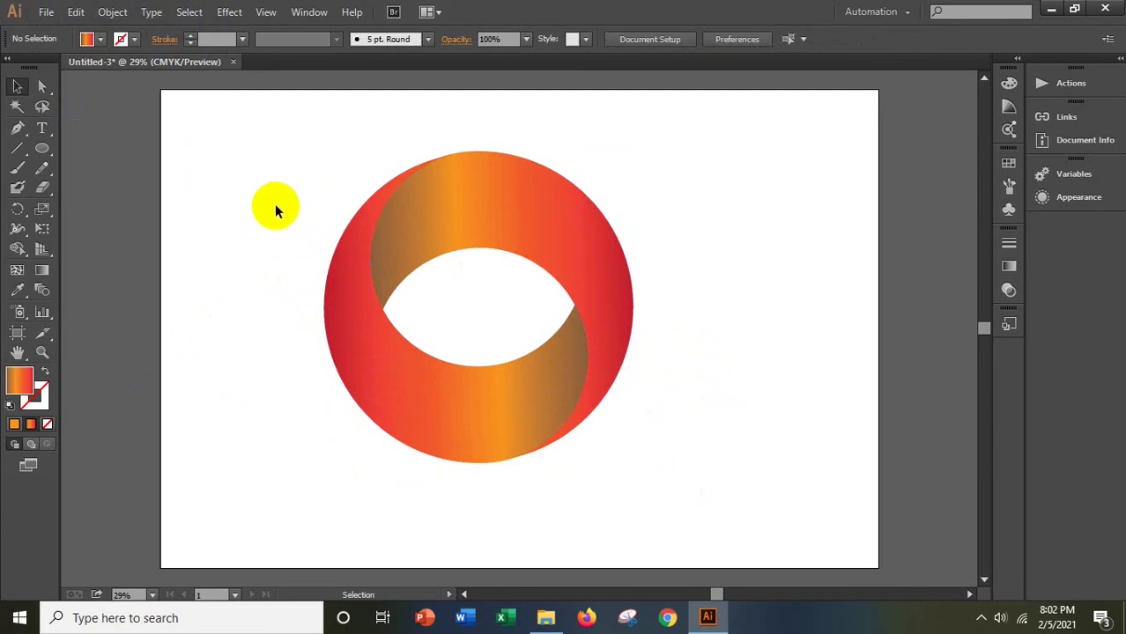
left_click_drag(281, 196, 605, 393)
left_click(701, 342)
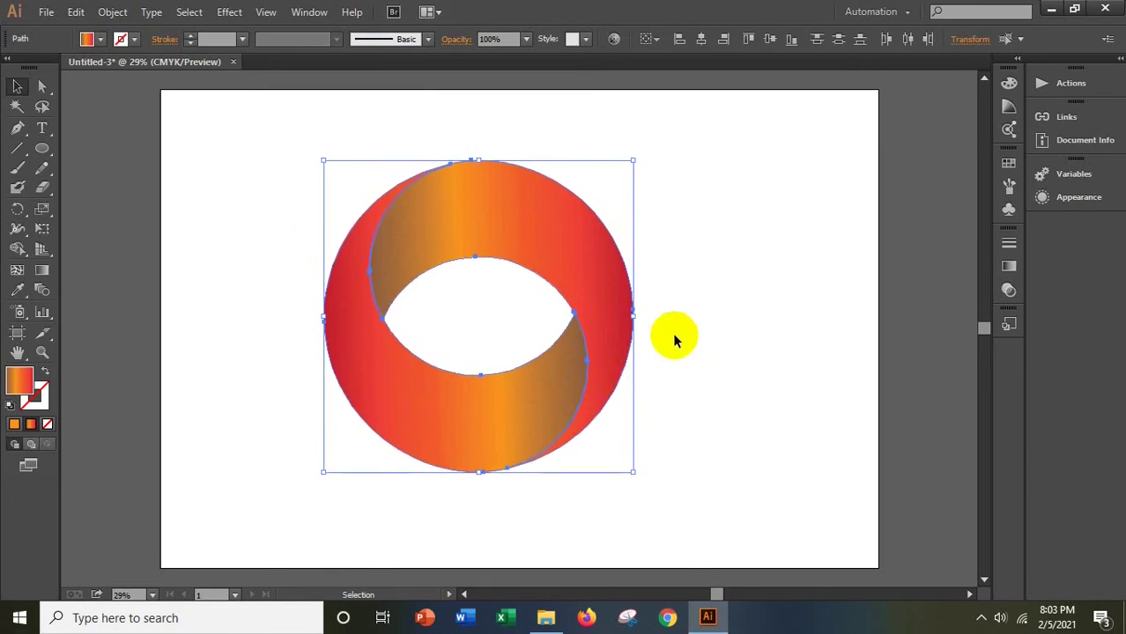
left_click(673, 333)
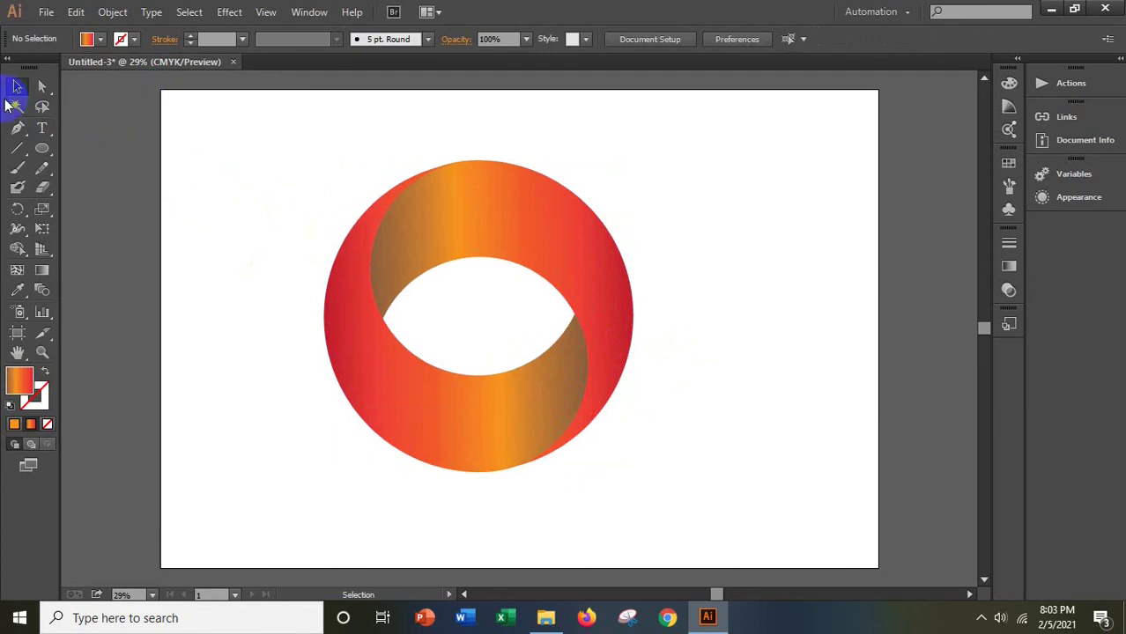
Draw a rectangle covering the whole artboard and fill it with Black
left_click_drag(50, 151, 138, 140)
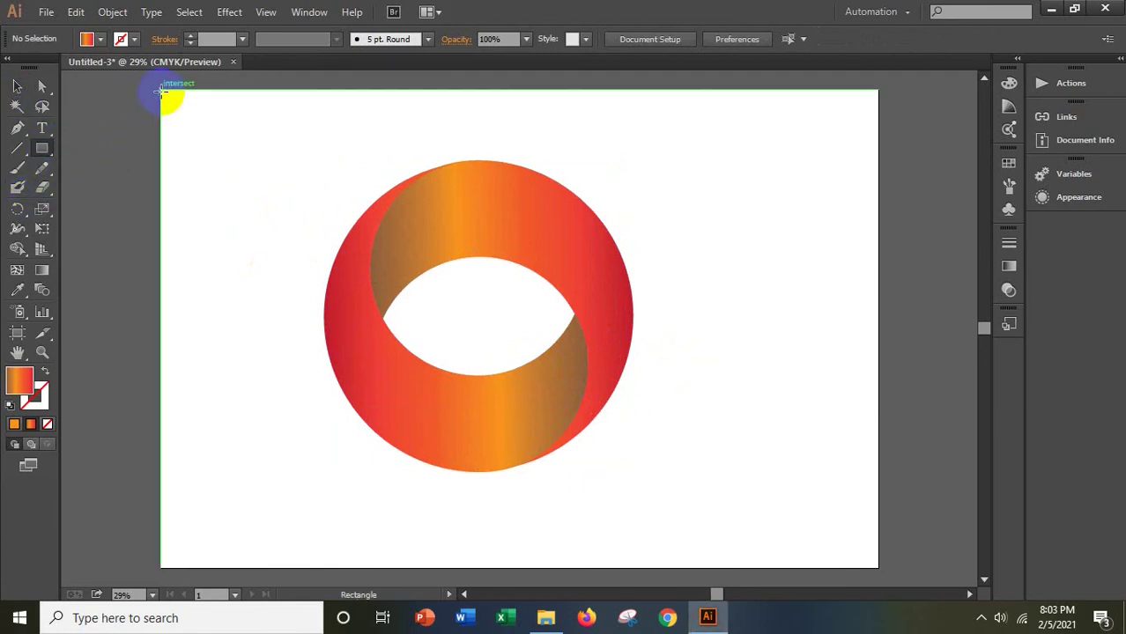
left_click_drag(162, 89, 872, 559)
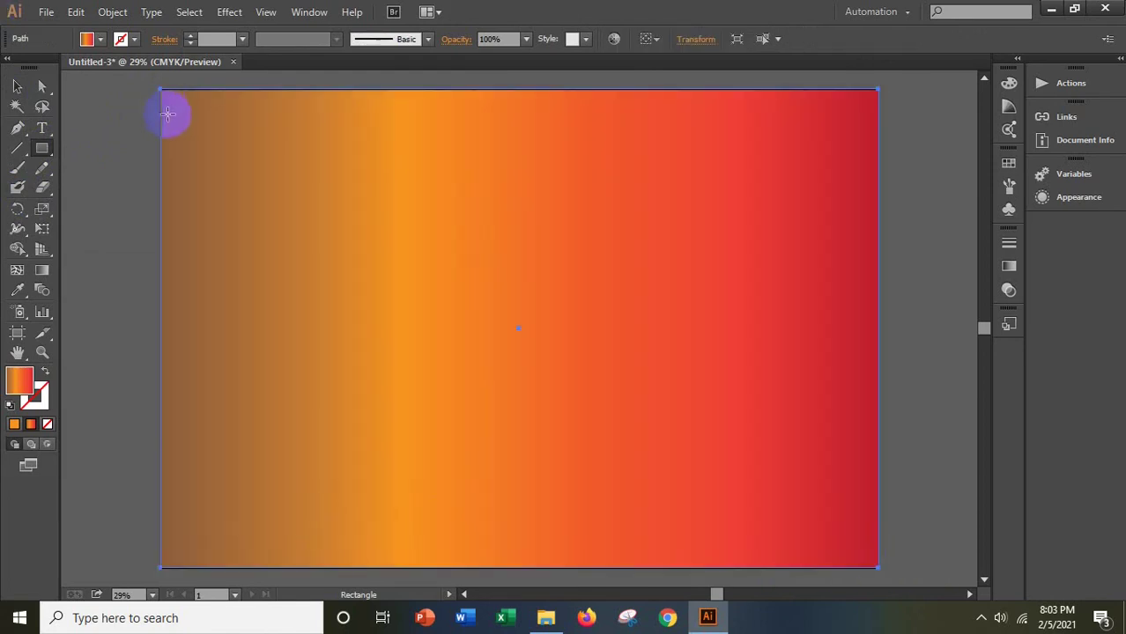
left_click(101, 42)
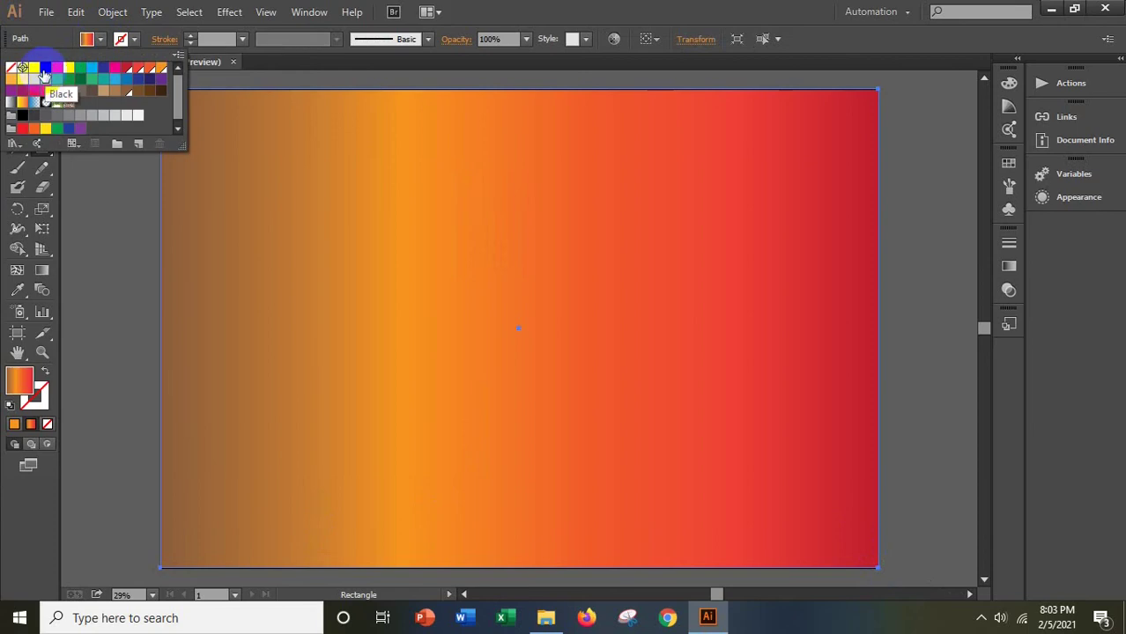
left_click(44, 70)
Send the black rectangle to the back, behind the swirl ring
right_click(407, 294)
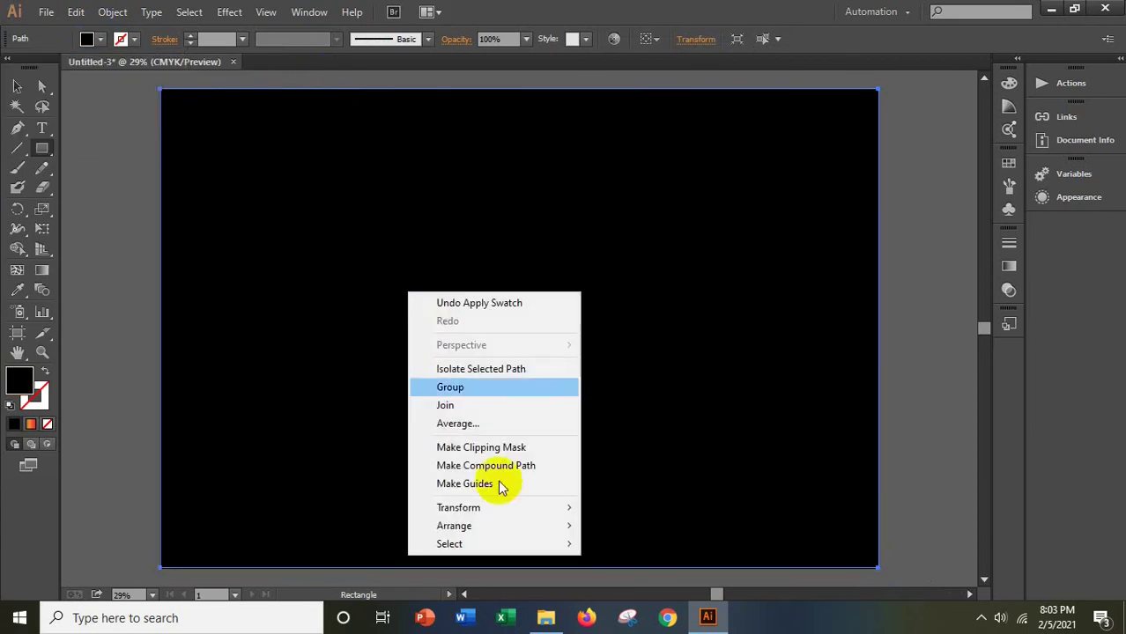
mouse_move(526, 525)
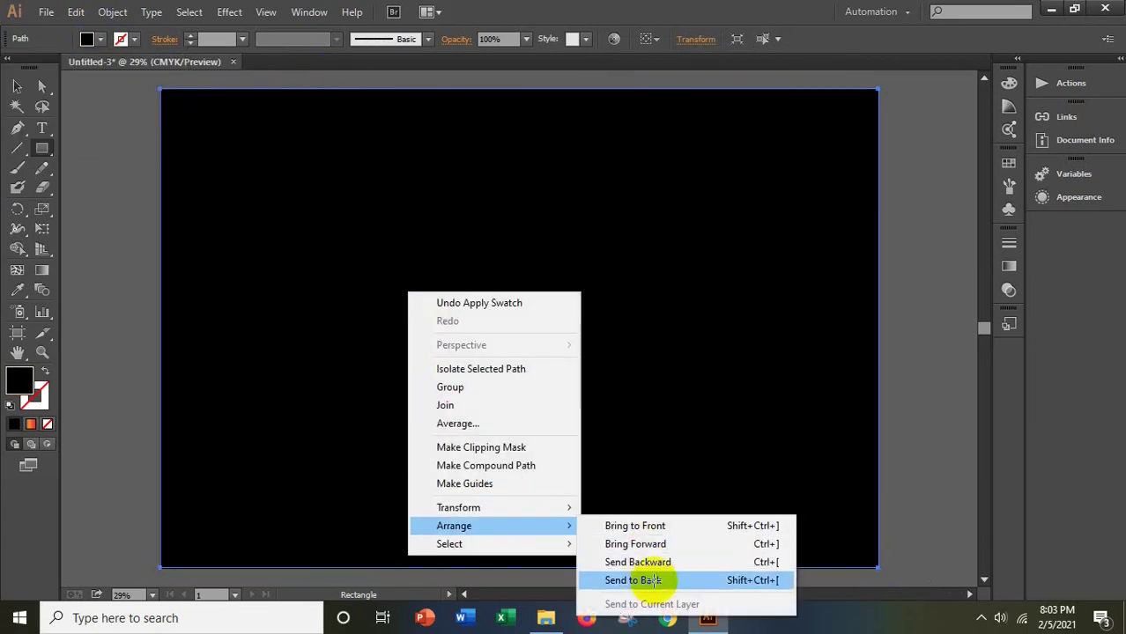
left_click(654, 580)
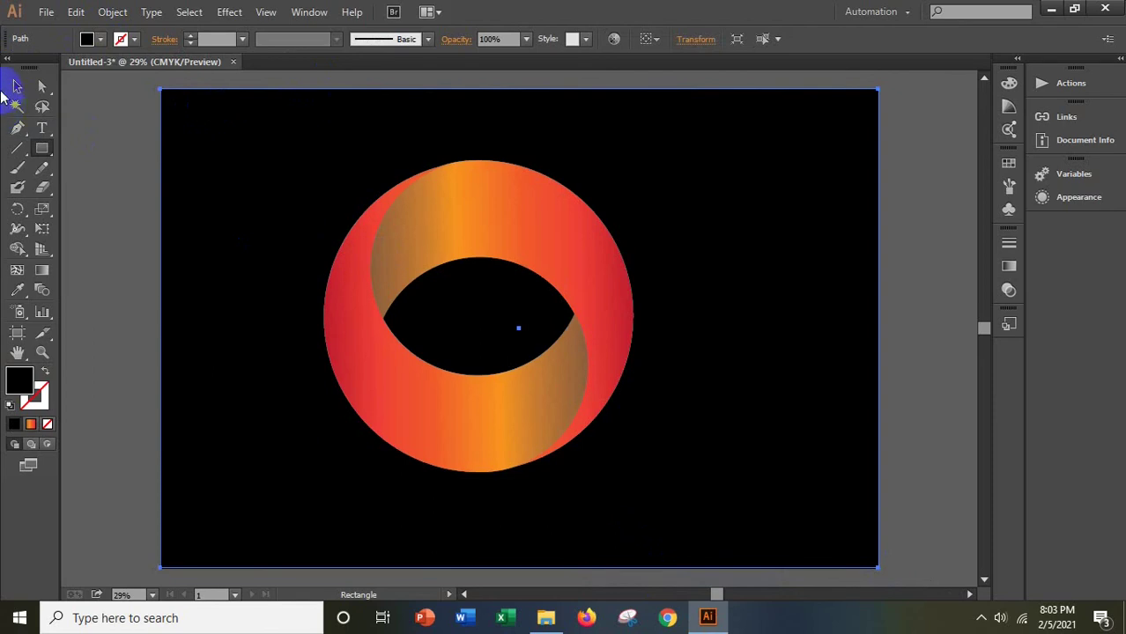
Try nudging the upper-right swirl slightly left against the lower-left swirl, and clear the selection
left_click(16, 86)
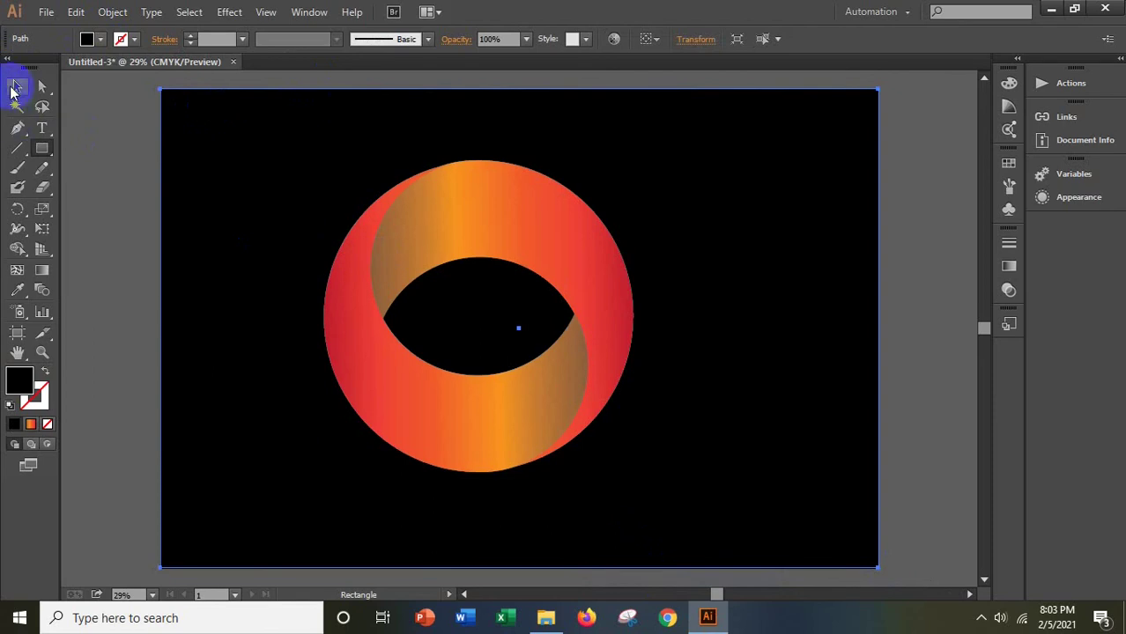
left_click(350, 256)
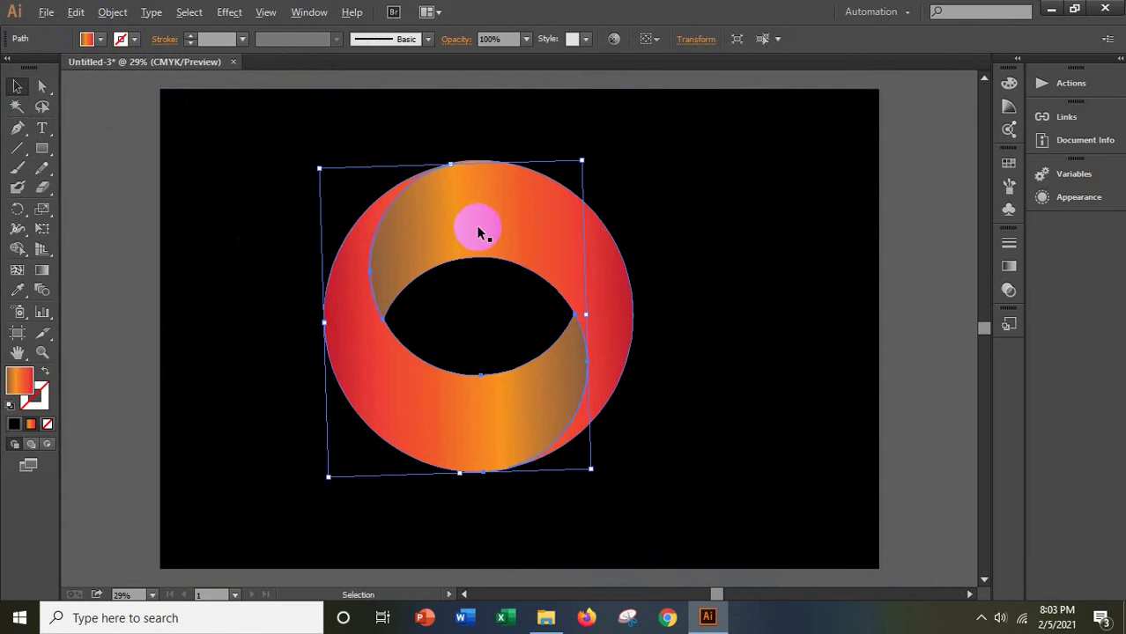
left_click_drag(478, 232, 520, 229)
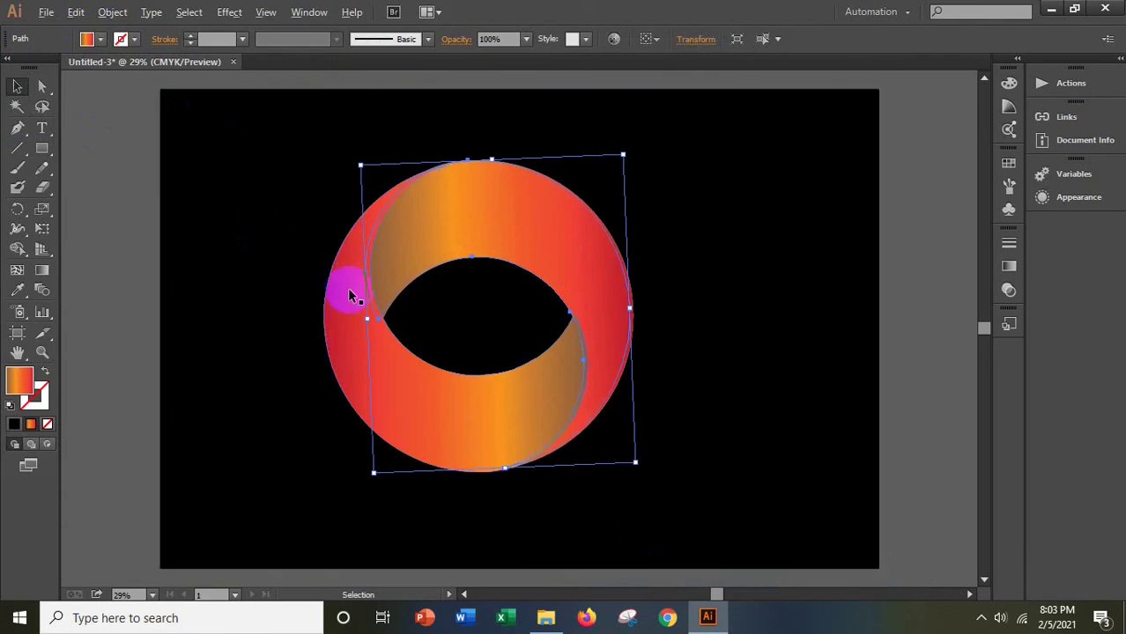
key("ctrl+z")
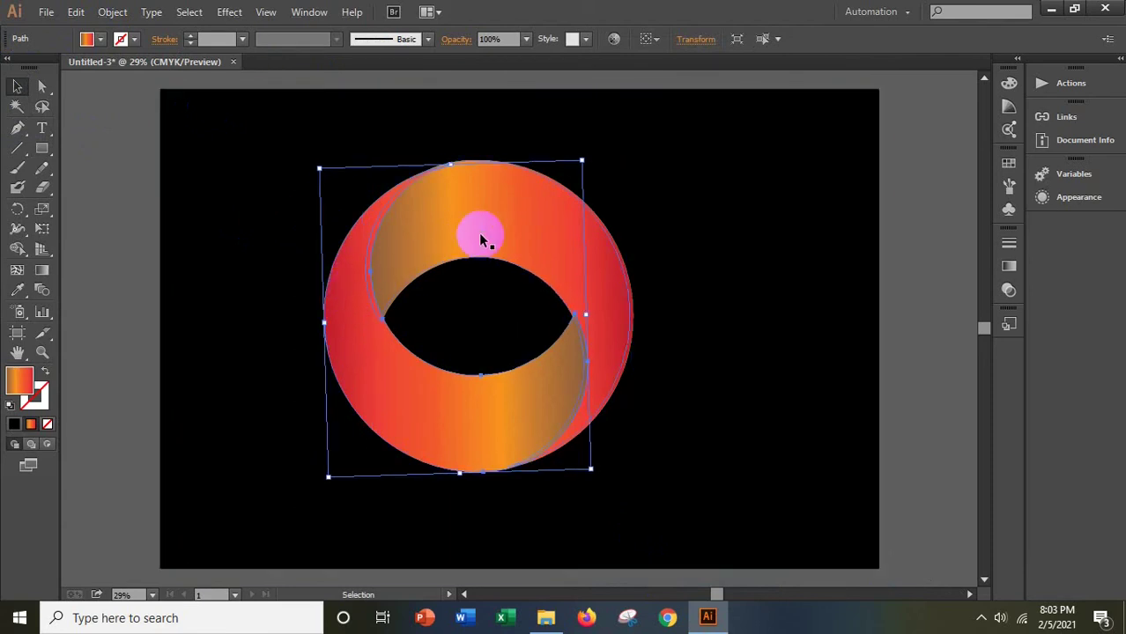
key("ctrl+shift+z")
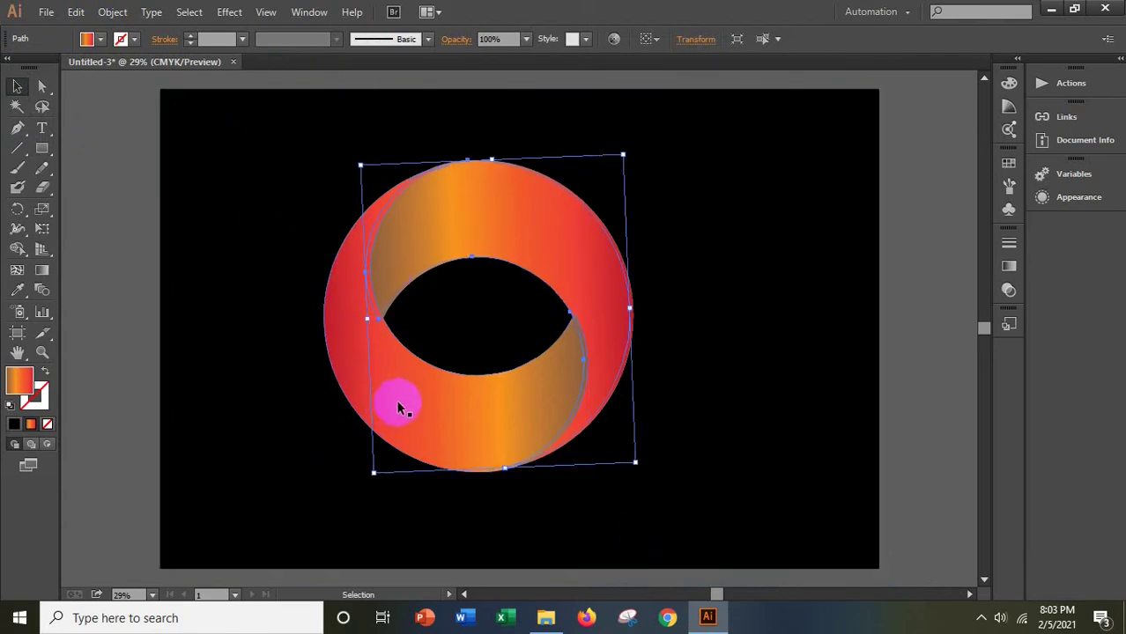
key("ctrl+z")
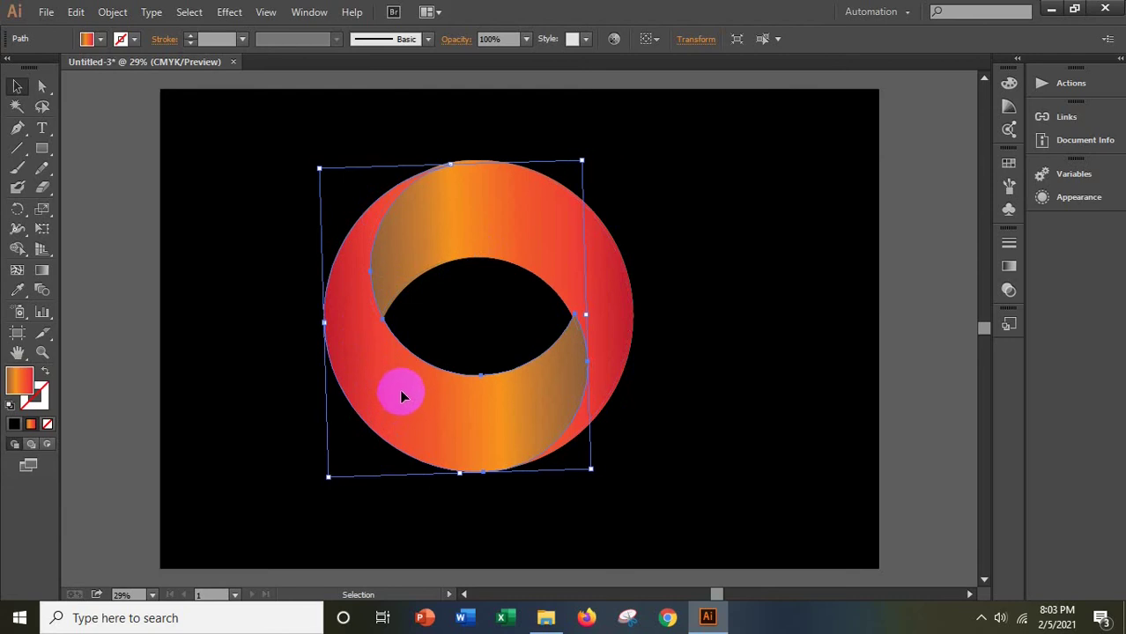
left_click(538, 262, "shift")
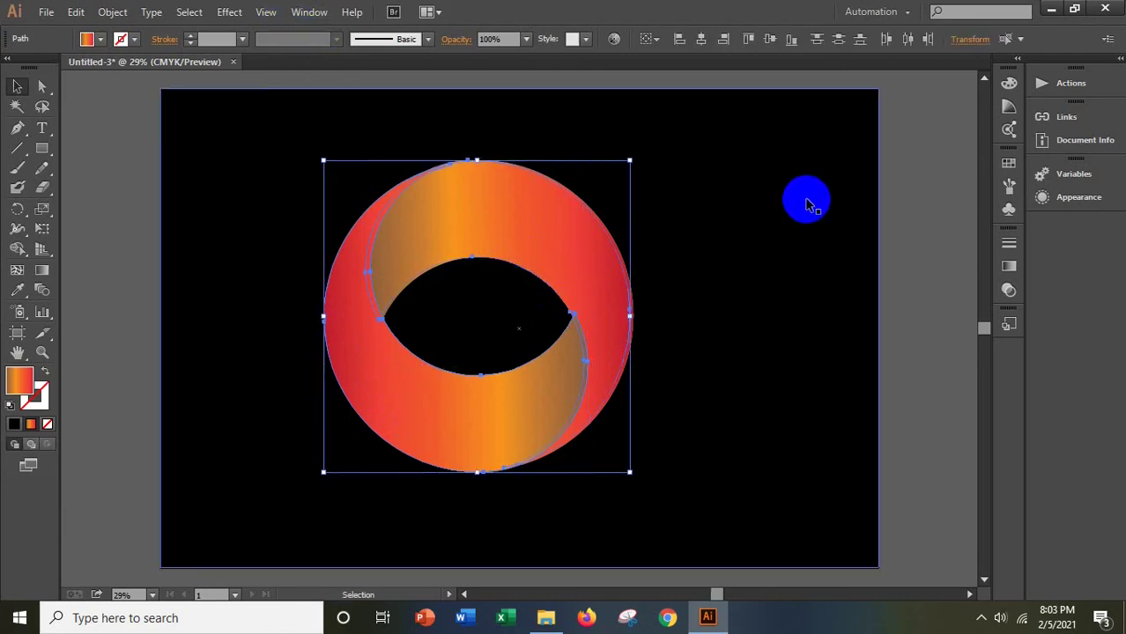
left_click(959, 177)
Nudge the upper-right swirl right in small increments until its edges line up with the lower-left swirl, and deselect it
left_click(498, 235)
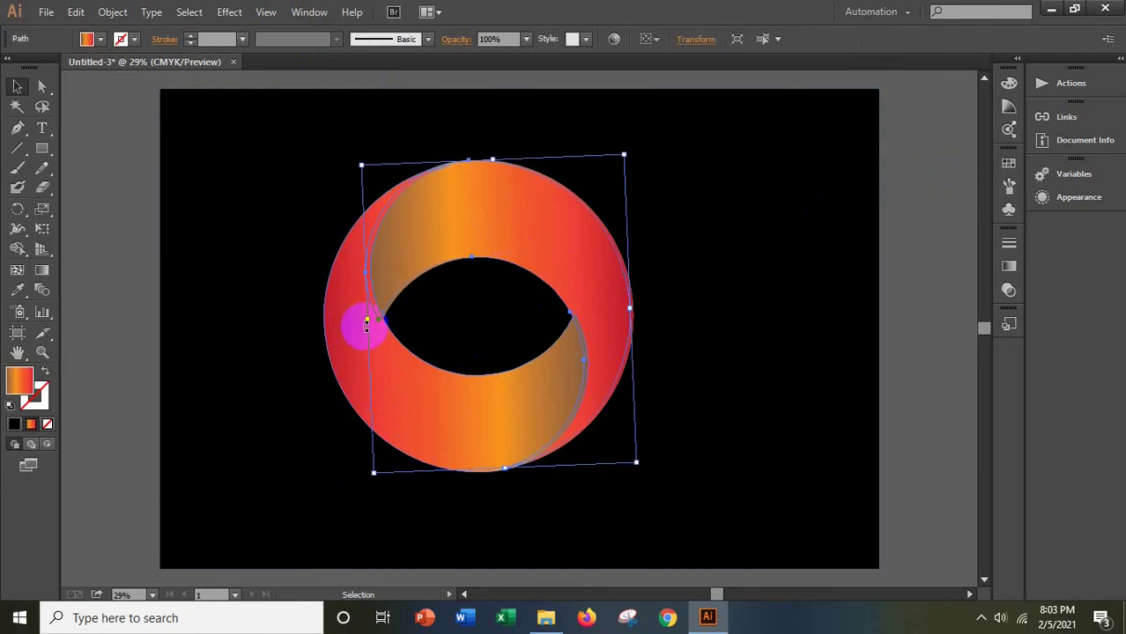
left_click_drag(366, 326, 367, 326)
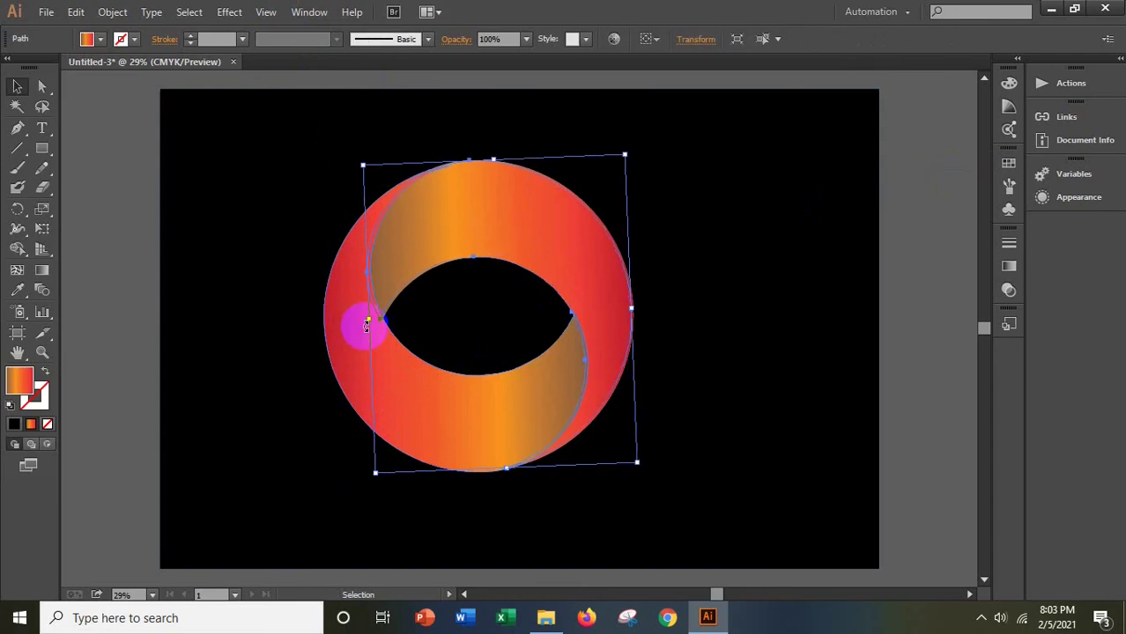
left_click(938, 231)
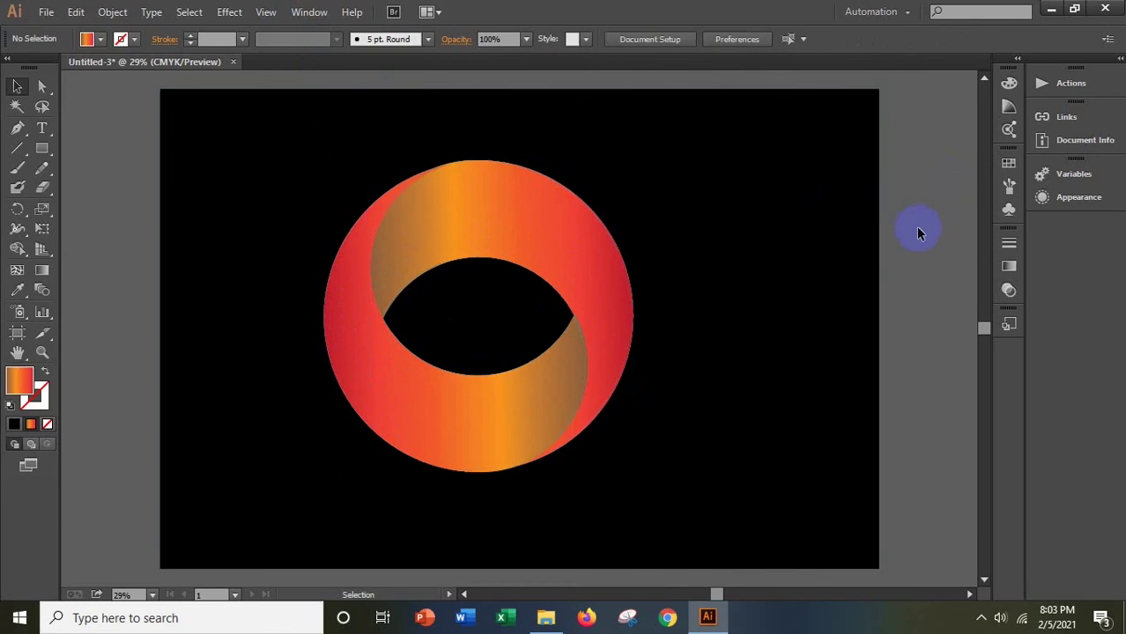
left_click(558, 267)
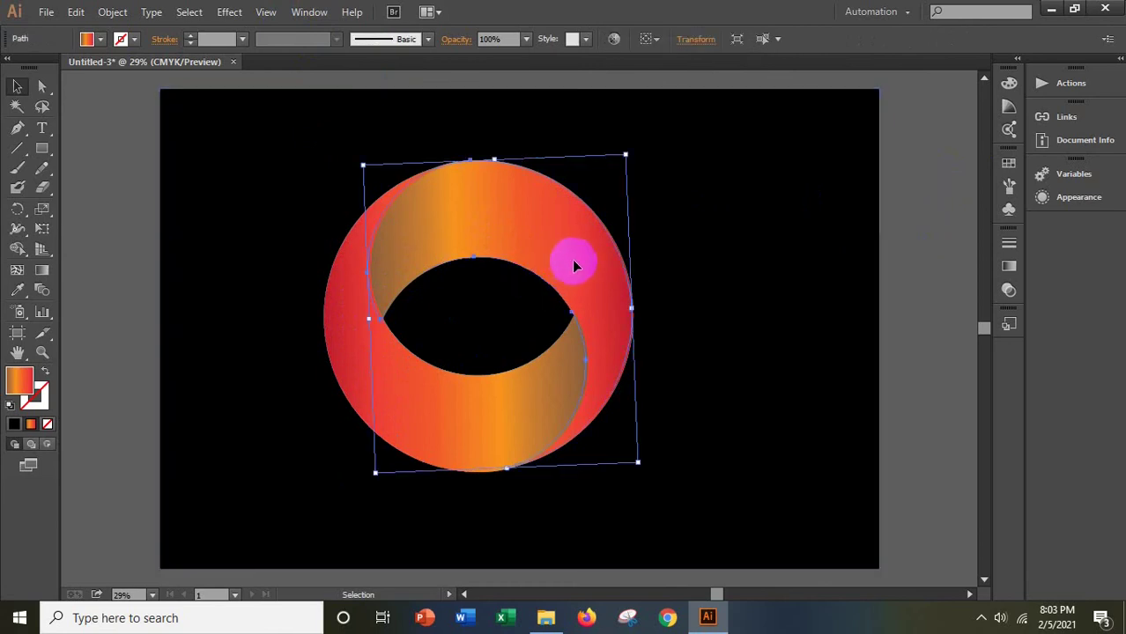
left_click_drag(590, 268, 593, 268)
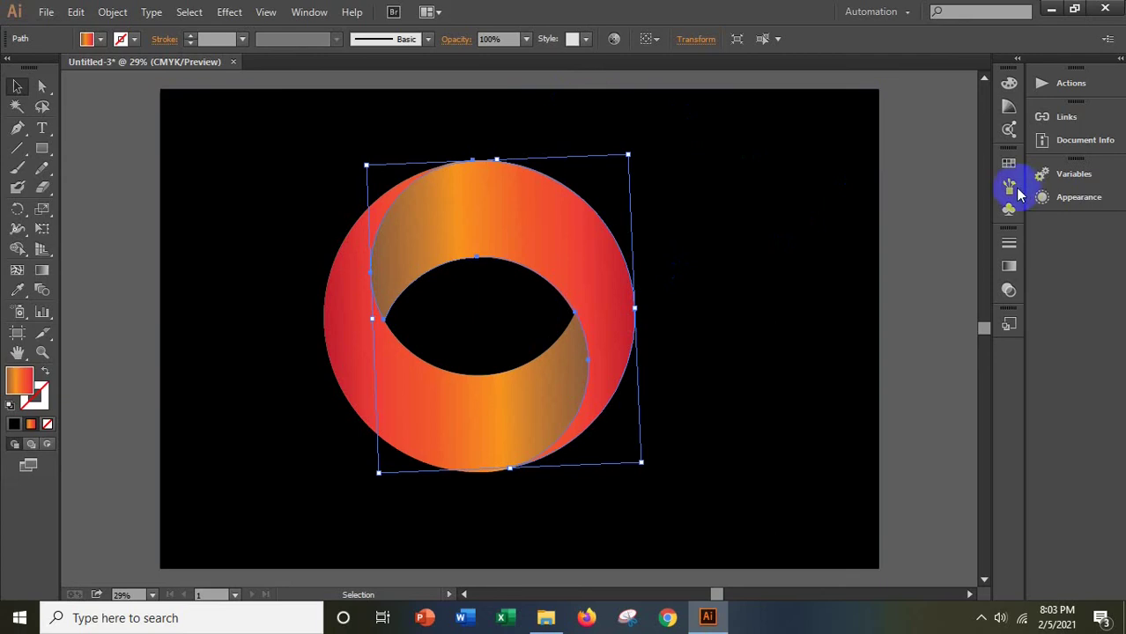
left_click(683, 202)
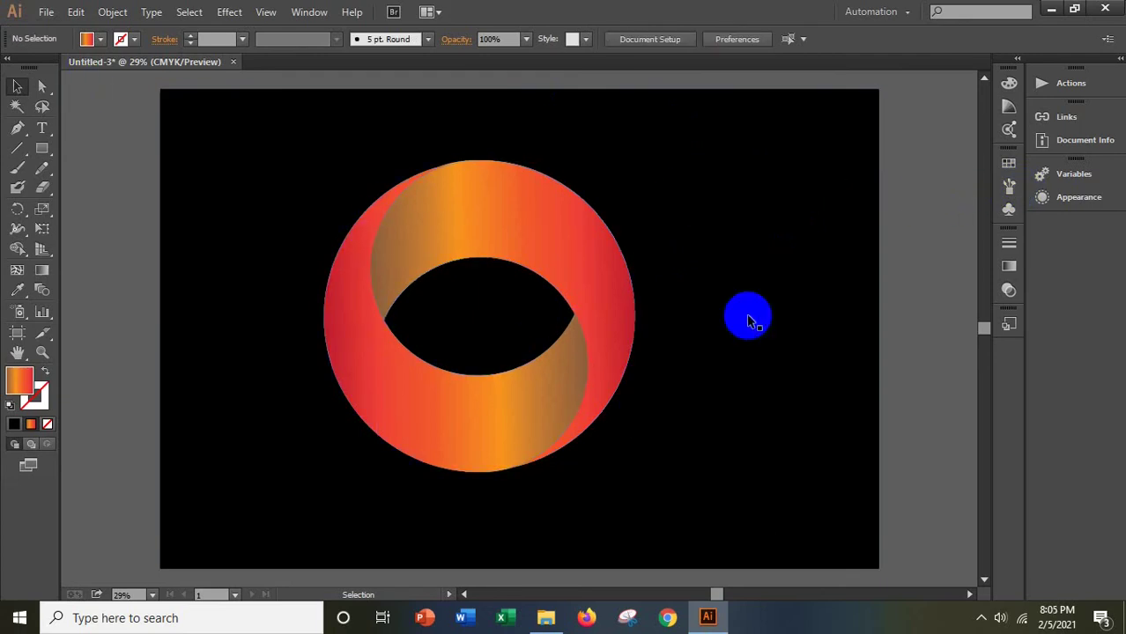